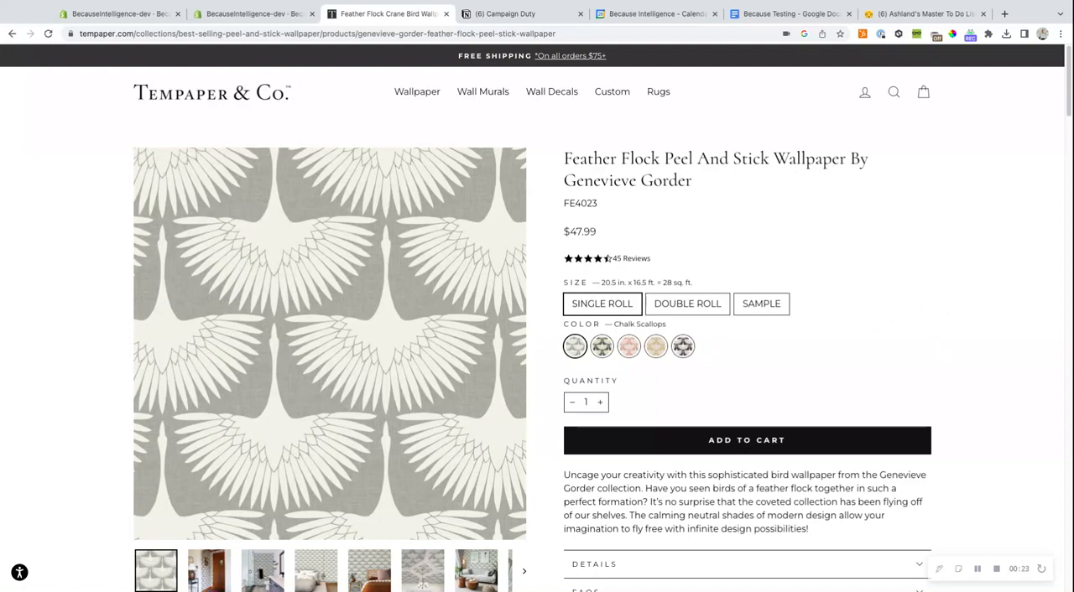
# - Examine the Feather Flock wallpaper product page, from its details and customer photos down through the customer reviews
pyautogui.moveTo(416, 94)
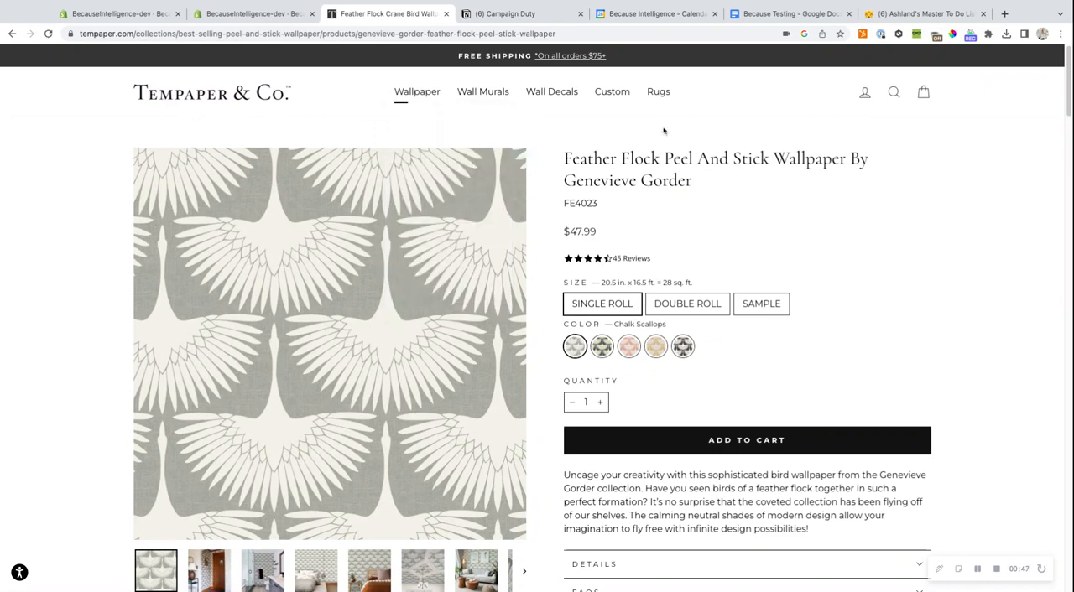
pyautogui.scroll(-1, 798, 216)
pyautogui.scroll(-10, 799, 219)
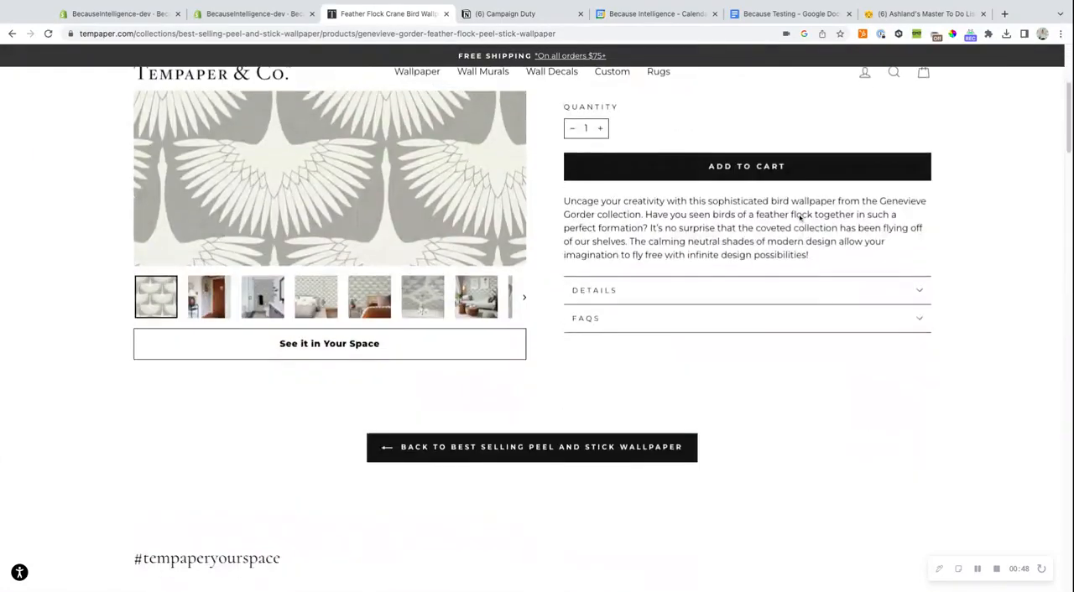
pyautogui.scroll(-5, 799, 219)
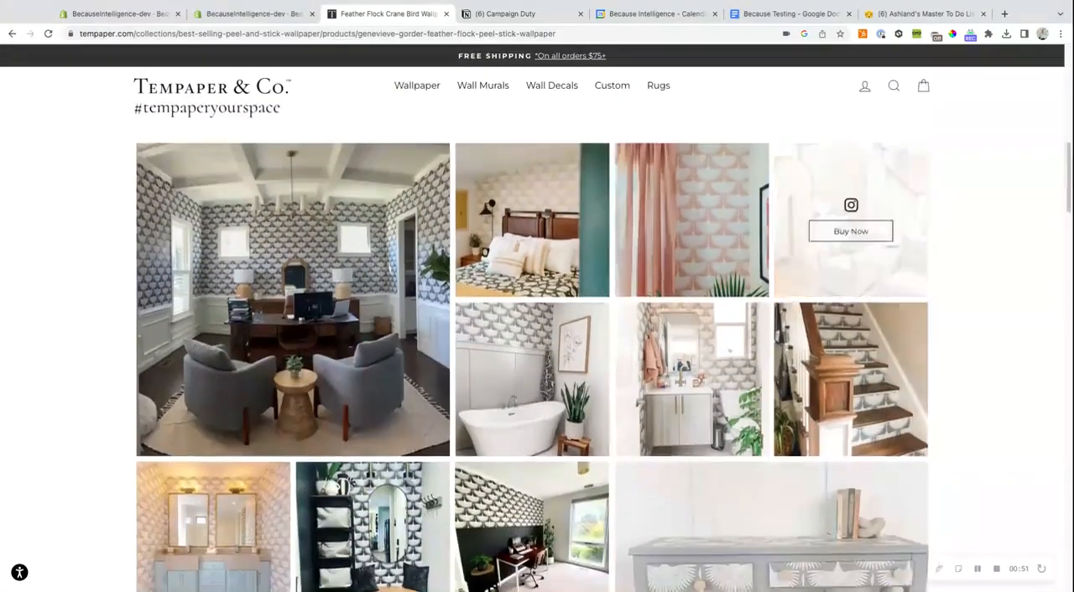
pyautogui.scroll(-5, 798, 219)
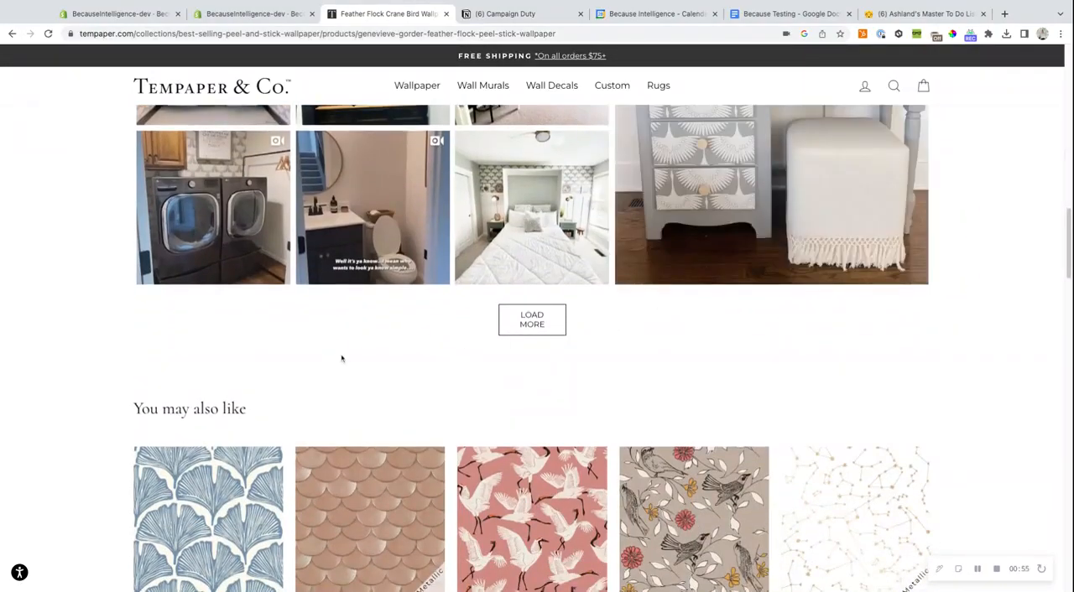
pyautogui.scroll(-6, 341, 359)
pyautogui.scroll(-6, 537, 382)
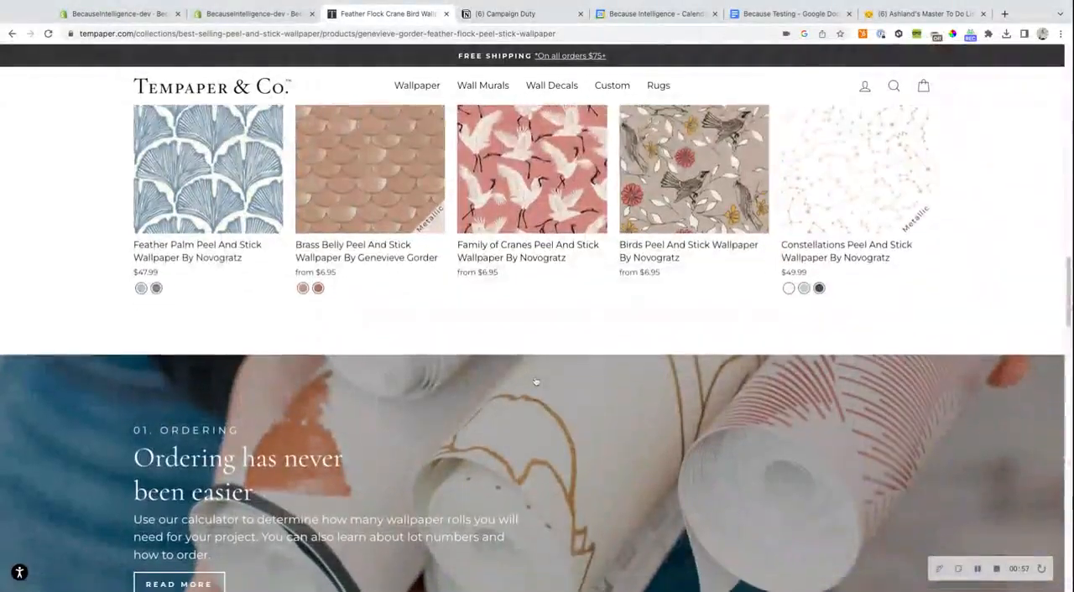
pyautogui.scroll(-4, 526, 381)
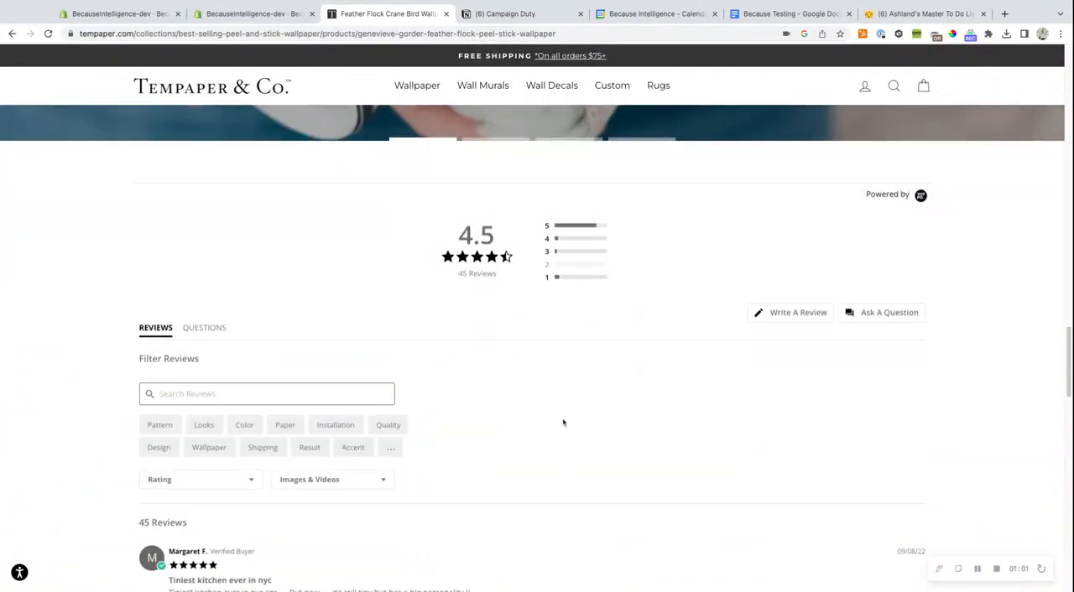
pyautogui.scroll(-5, 562, 418)
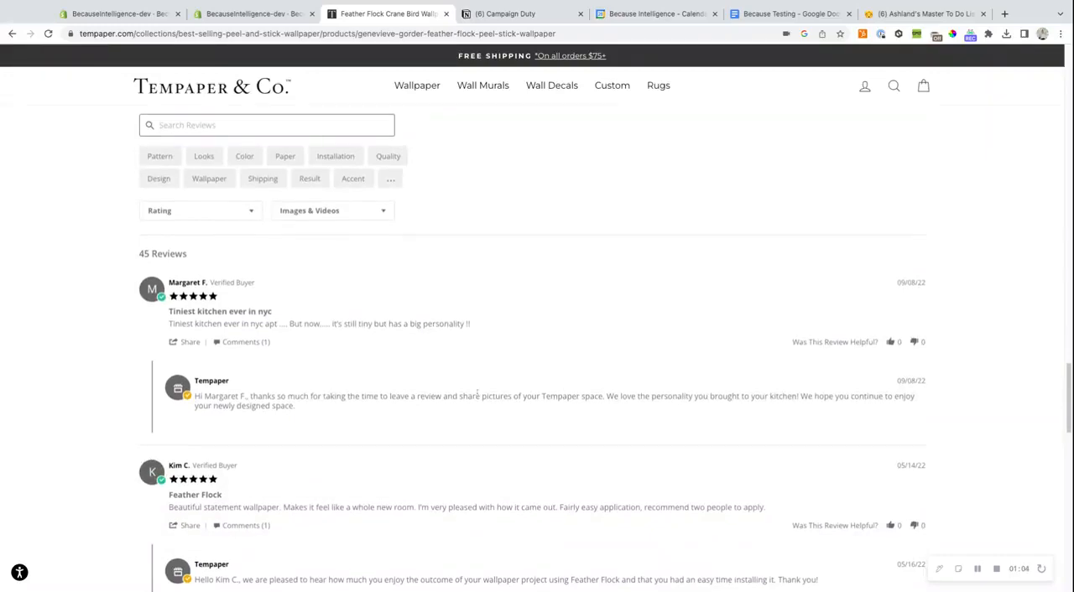
pyautogui.scroll(-2, 478, 392)
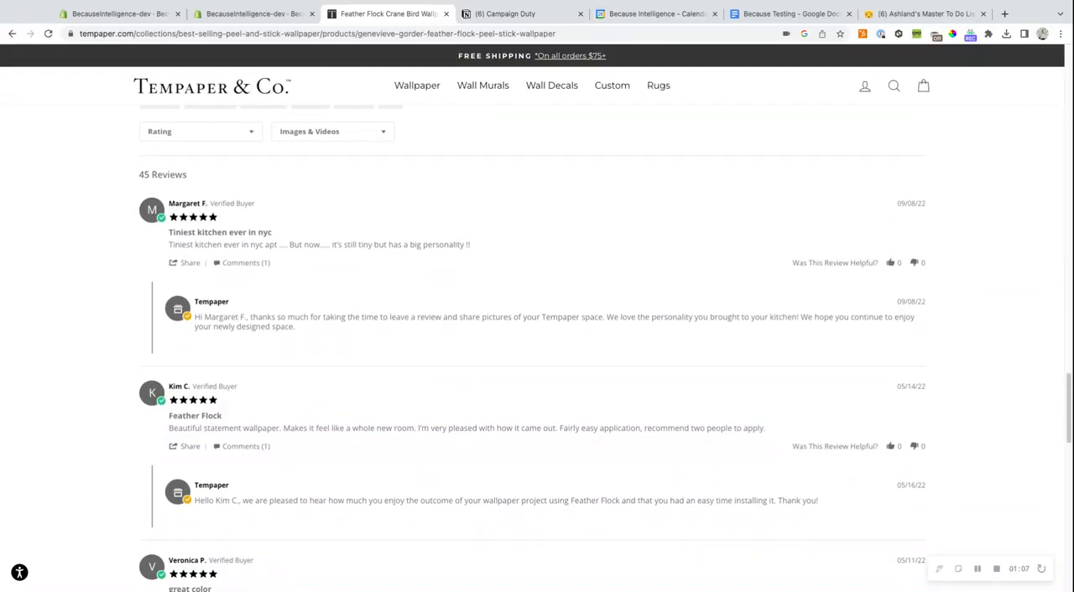
pyautogui.scroll(-1, 343, 369)
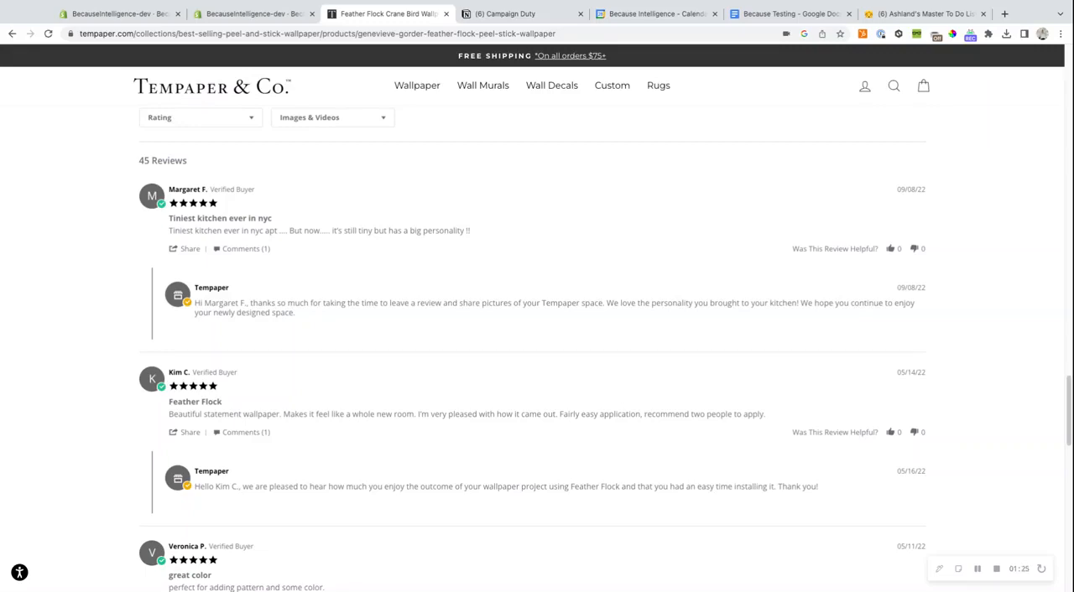
pyautogui.scroll(-5, 582, 413)
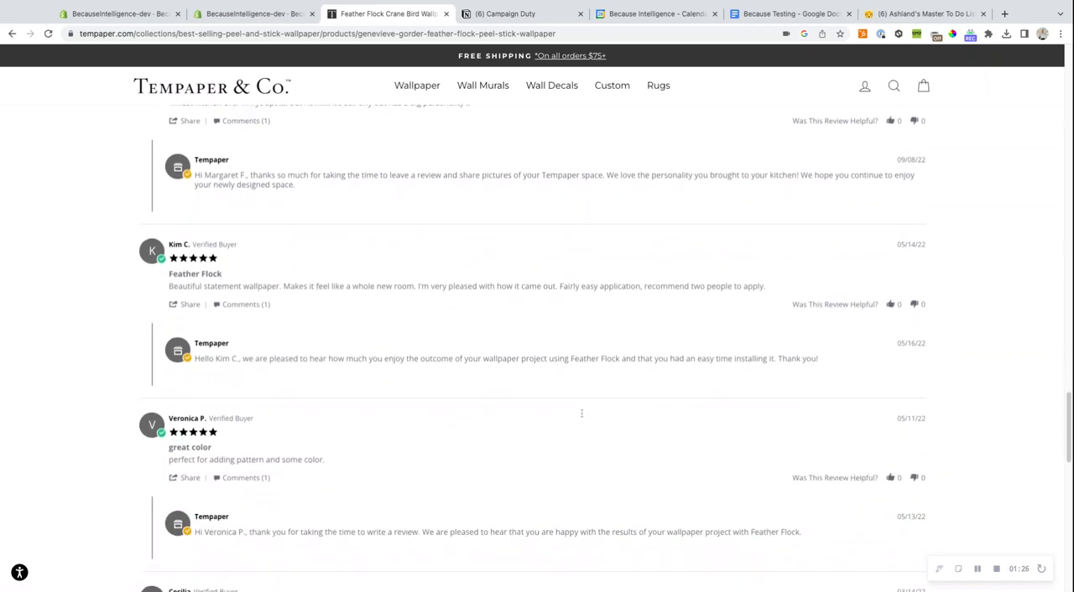
pyautogui.scroll(-3, 537, 348)
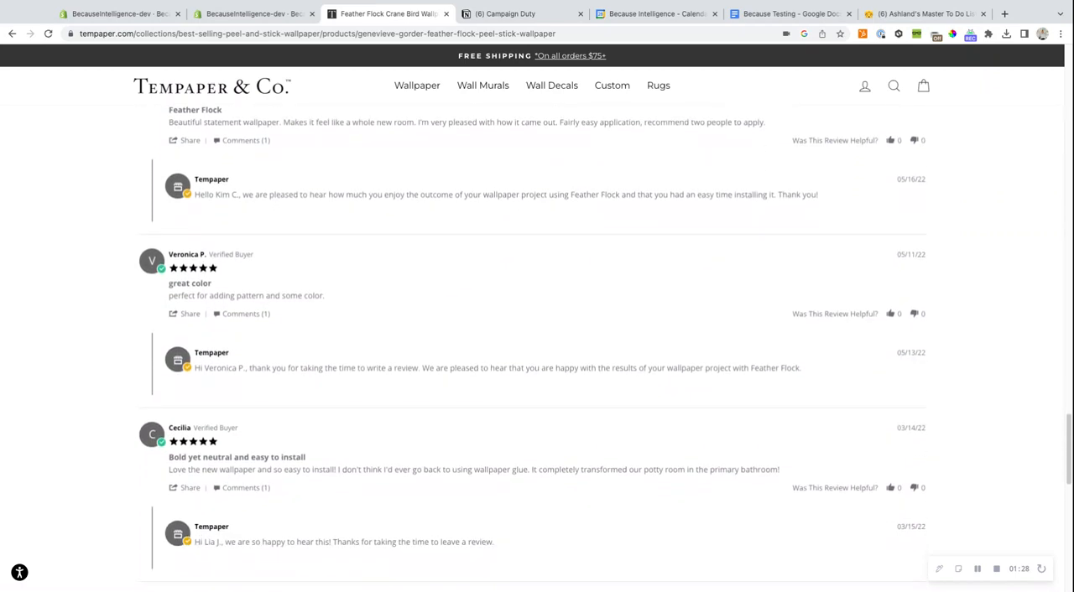
pyautogui.scroll(-5, 537, 348)
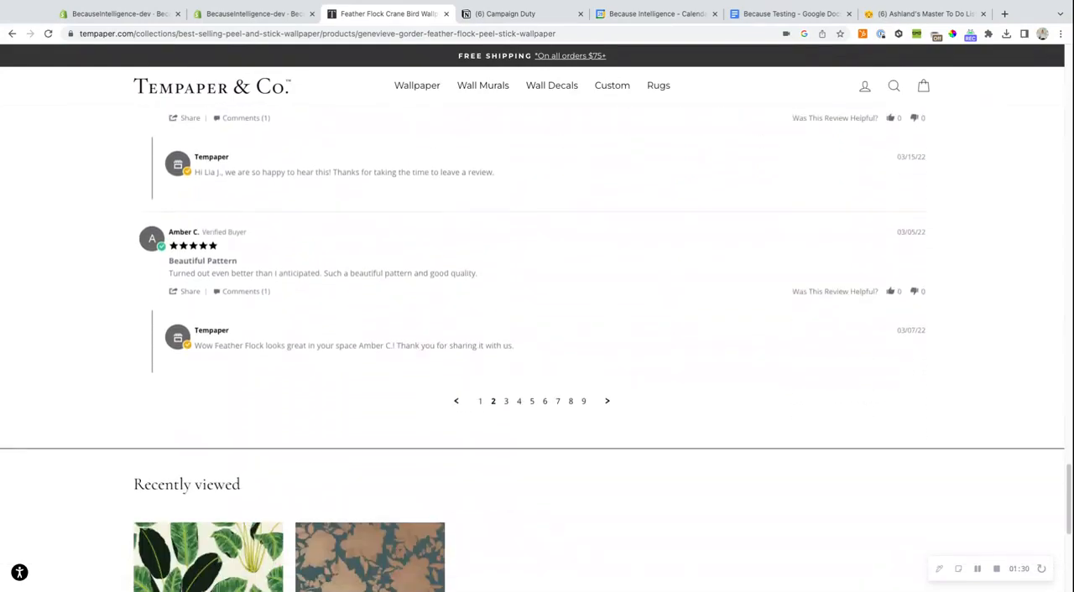
# - Copy the body text of the "Feather Flock" review that begins "Beautiful statement wallpaper."
pyautogui.scroll(5, 537, 348)
pyautogui.scroll(4, 772, 398)
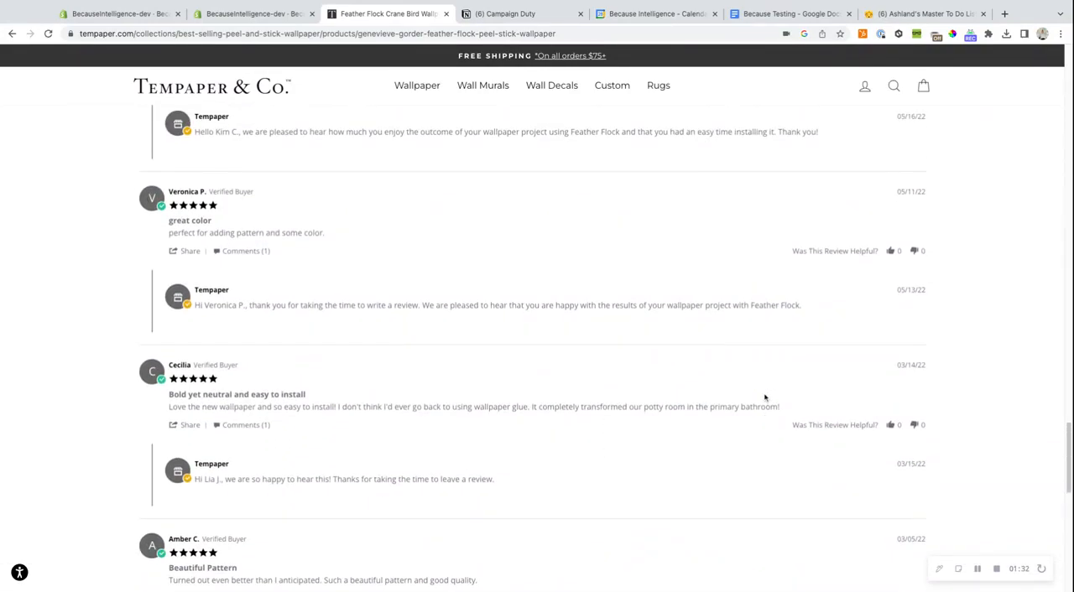
pyautogui.scroll(2, 277, 283)
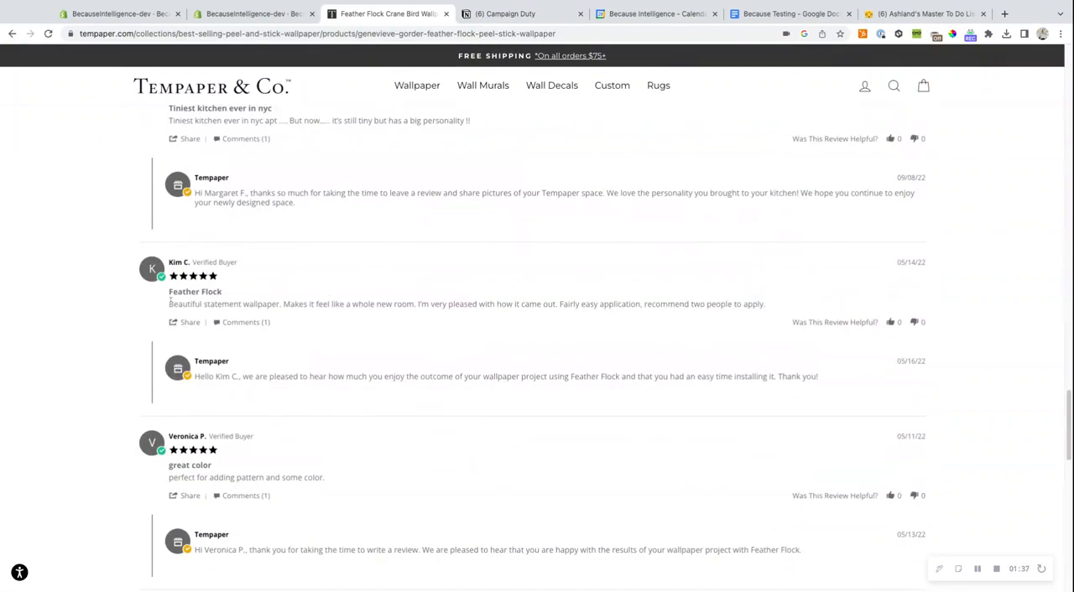
pyautogui.moveTo(170, 303); pyautogui.dragTo(764, 304)
pyautogui.hotkey('ctrl', 'c')
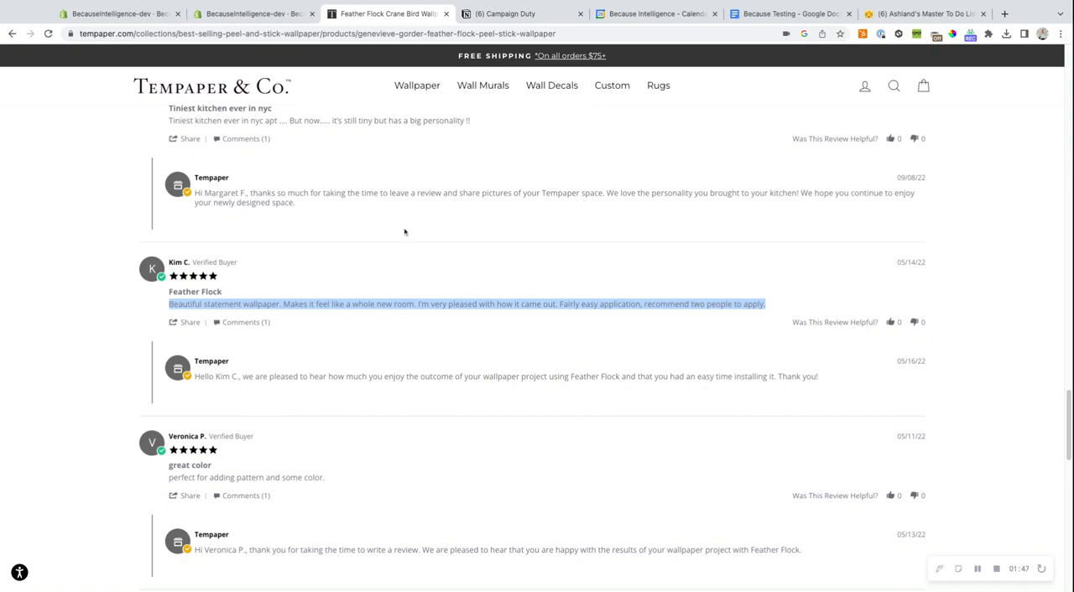
pyautogui.scroll(15, 405, 233)
# - Switch to the Because app in Shopify, in the account with the free shipping campaigns, and create a product page Banner campaign
pyautogui.click(120, 13)
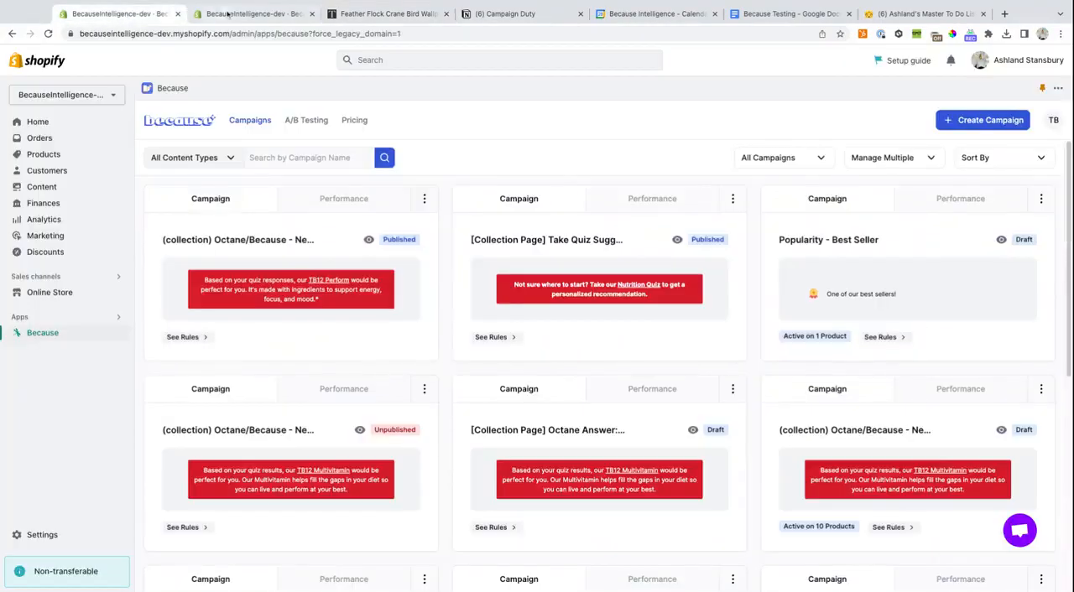
pyautogui.click(251, 13)
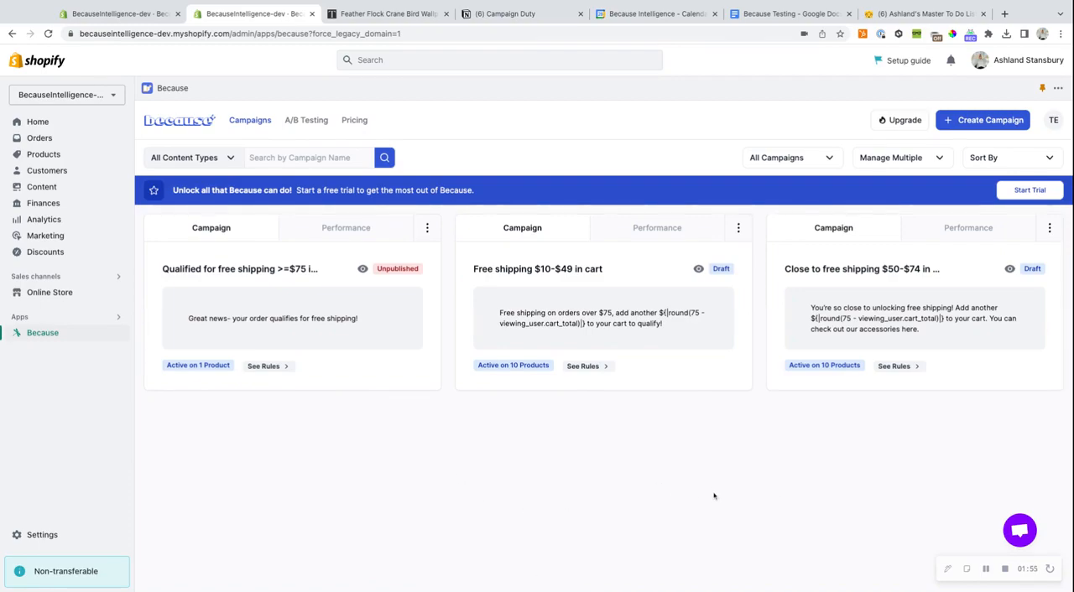
pyautogui.click(965, 121)
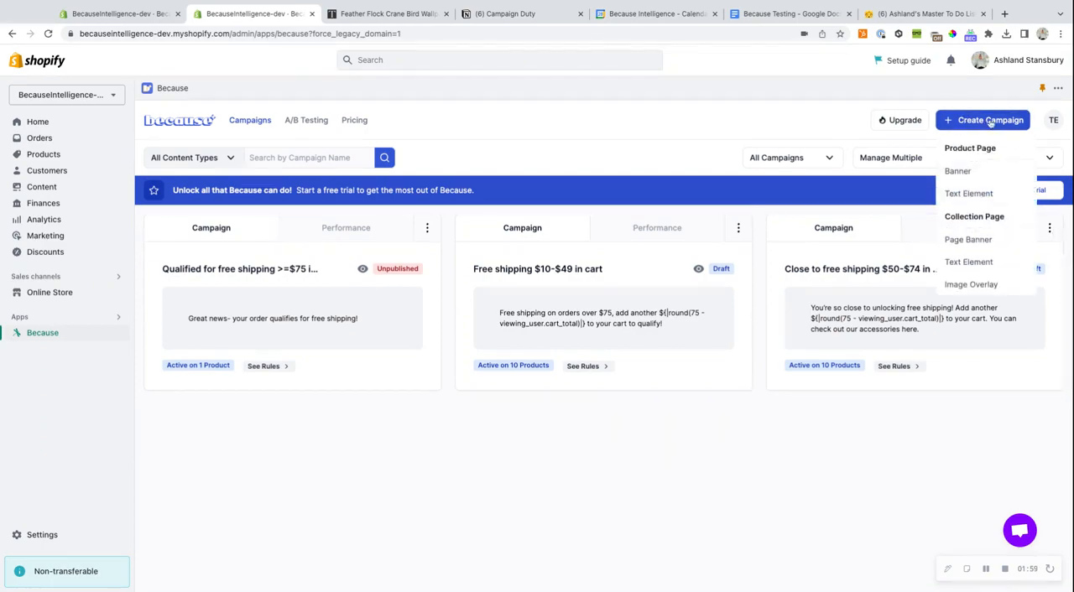
pyautogui.click(958, 171)
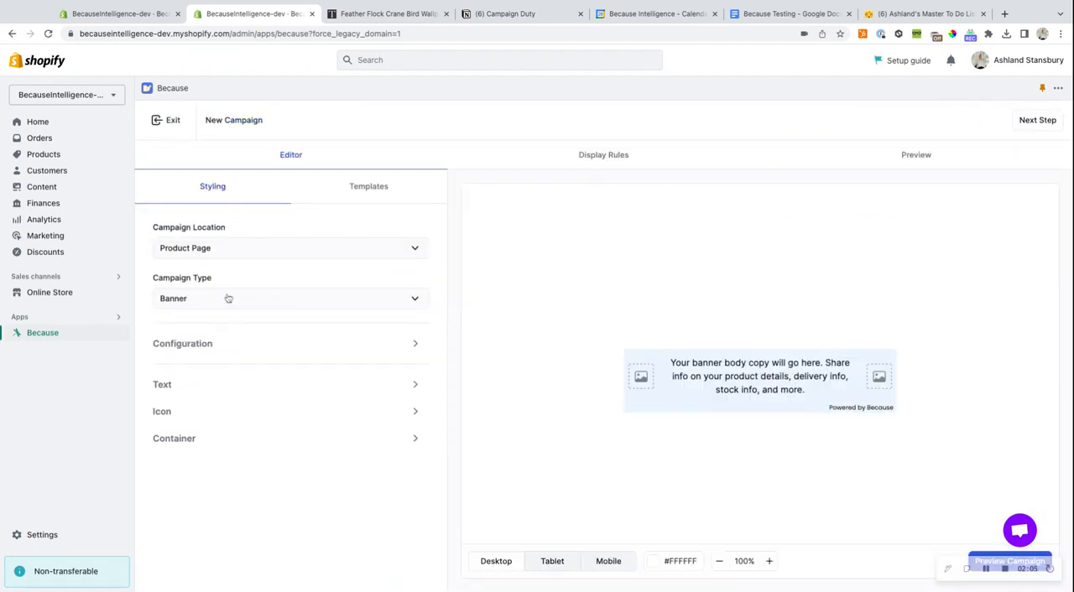
pyautogui.click(189, 302)
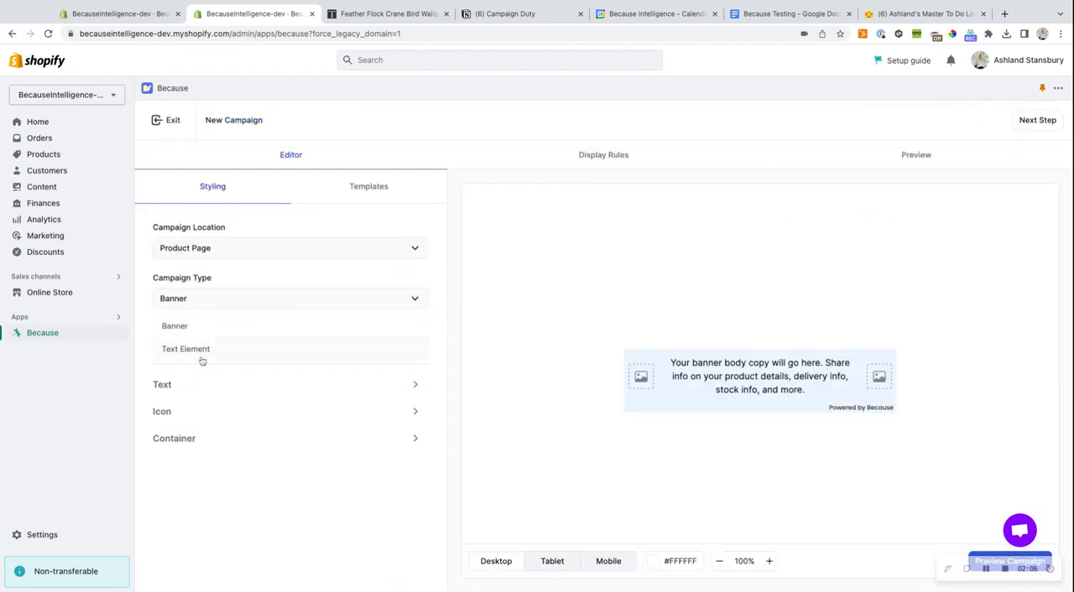
pyautogui.click(202, 298)
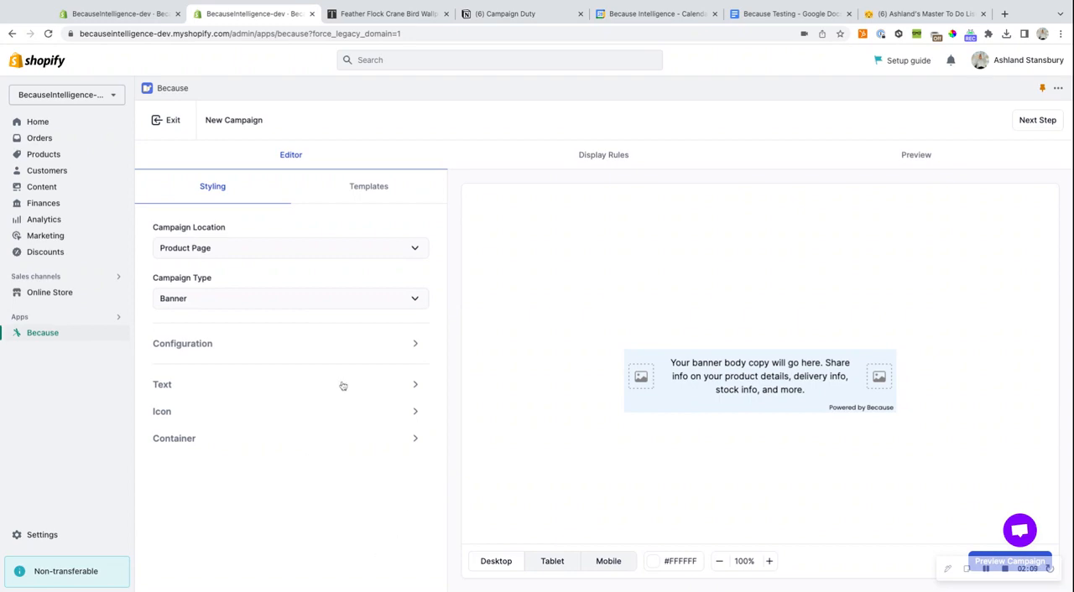
# - Turn off the "Powered by Because" branding in the campaign configuration and return to the styling overview
pyautogui.click(216, 348)
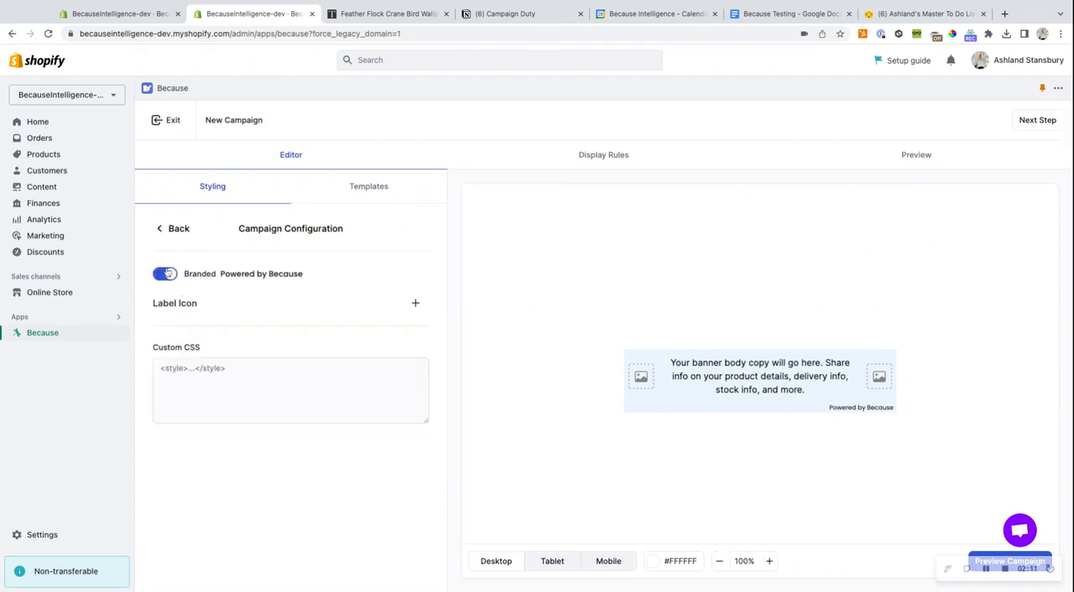
pyautogui.click(165, 274)
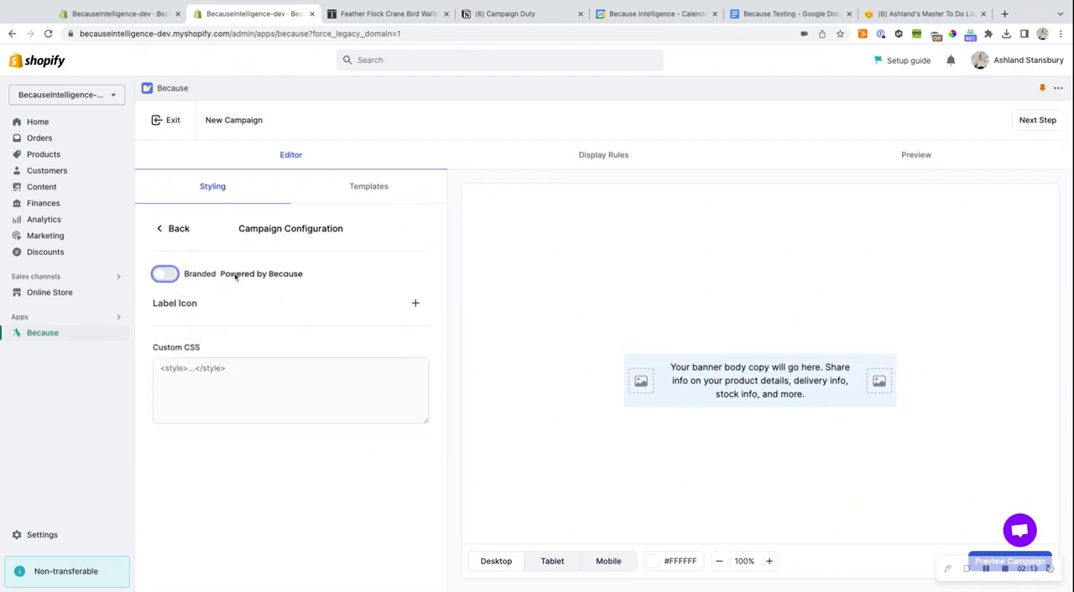
pyautogui.click(175, 230)
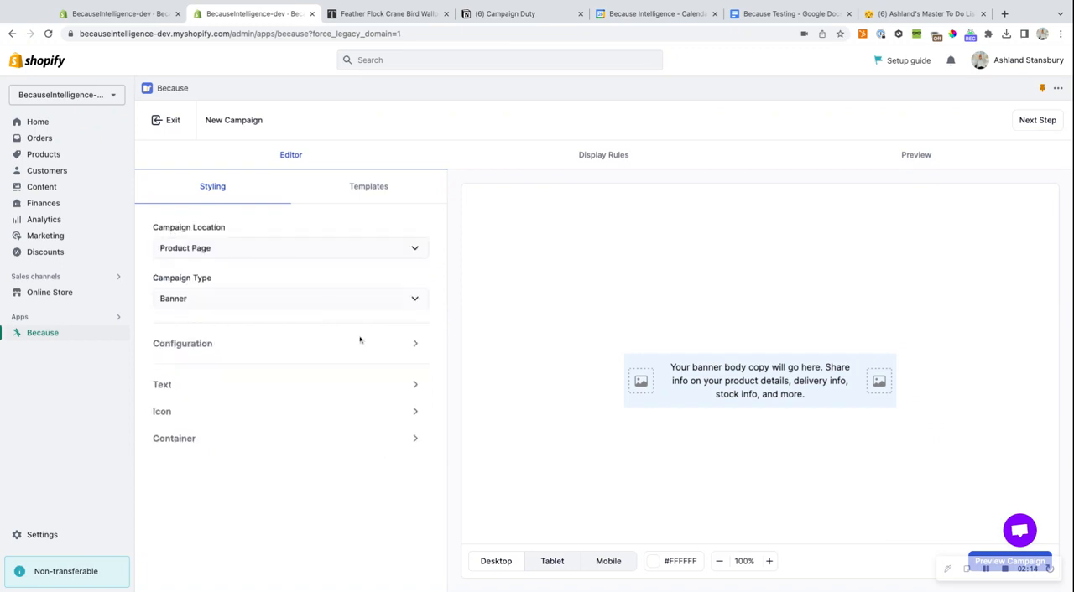
# - Replace the banner's placeholder text with the copied review beginning "Beautiful statement wallpaper. Makes it feel like a whole new room."
pyautogui.click(166, 387)
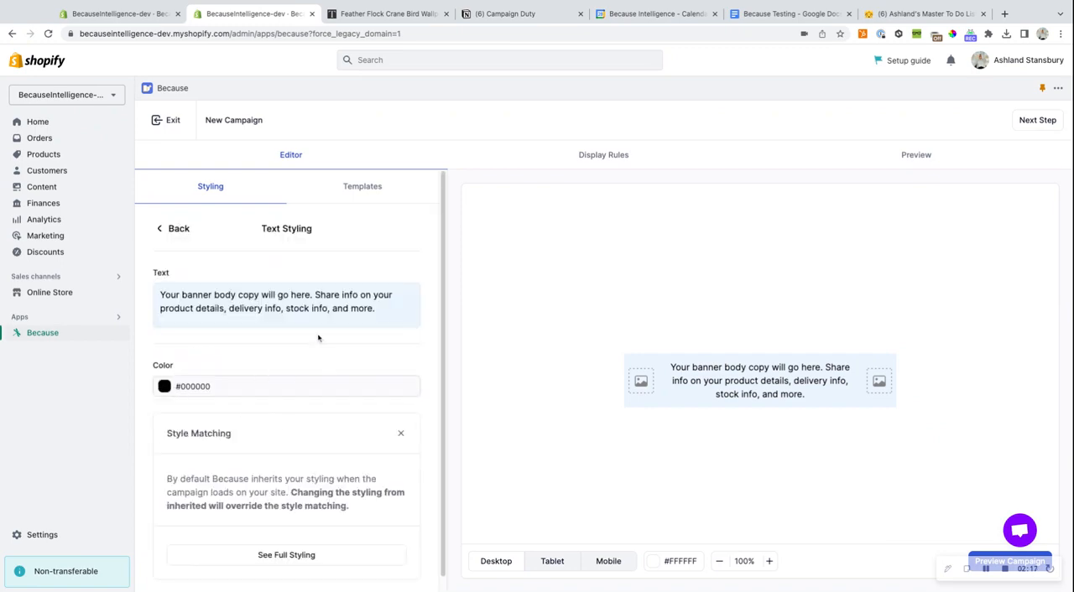
pyautogui.moveTo(378, 311); pyautogui.dragTo(158, 293)
pyautogui.press('BackSpace')
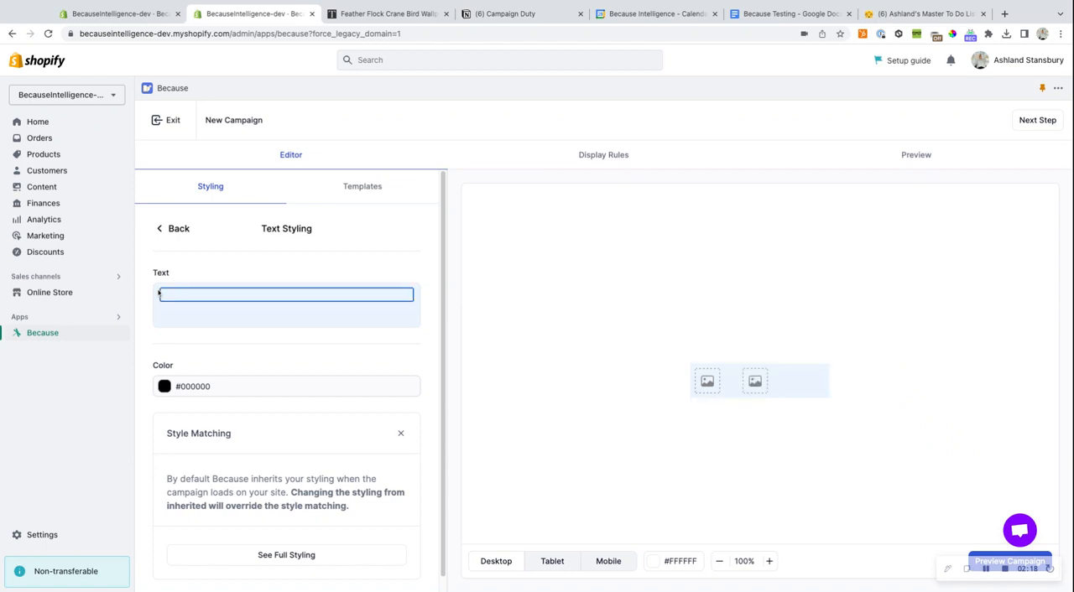
pyautogui.hotkey('ctrl', 'v')
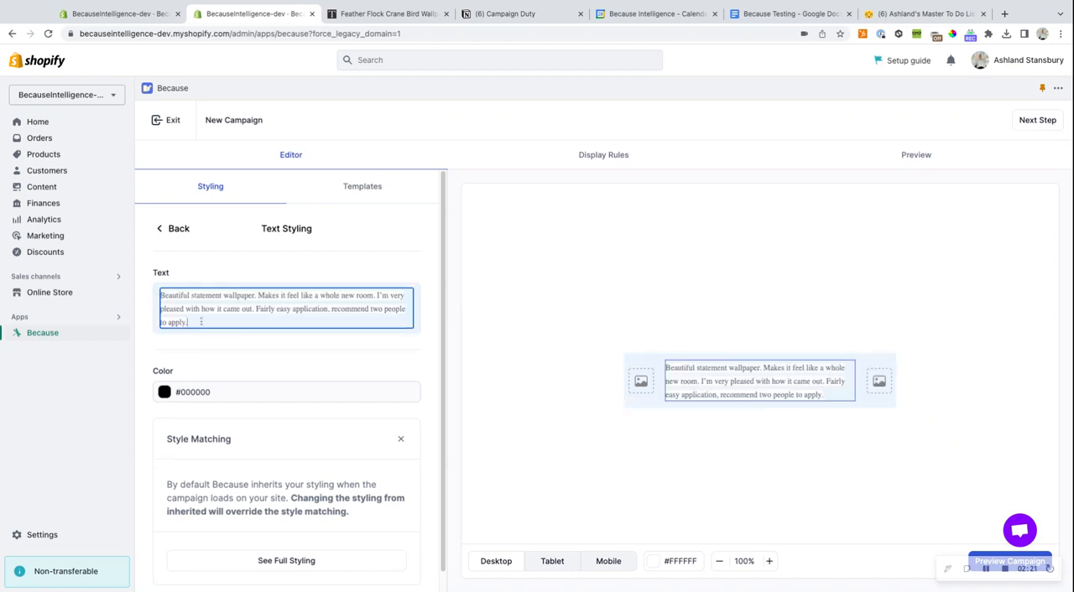
# - Clear the pasted formatting from the entire review text in the banner
pyautogui.moveTo(200, 322); pyautogui.dragTo(161, 294)
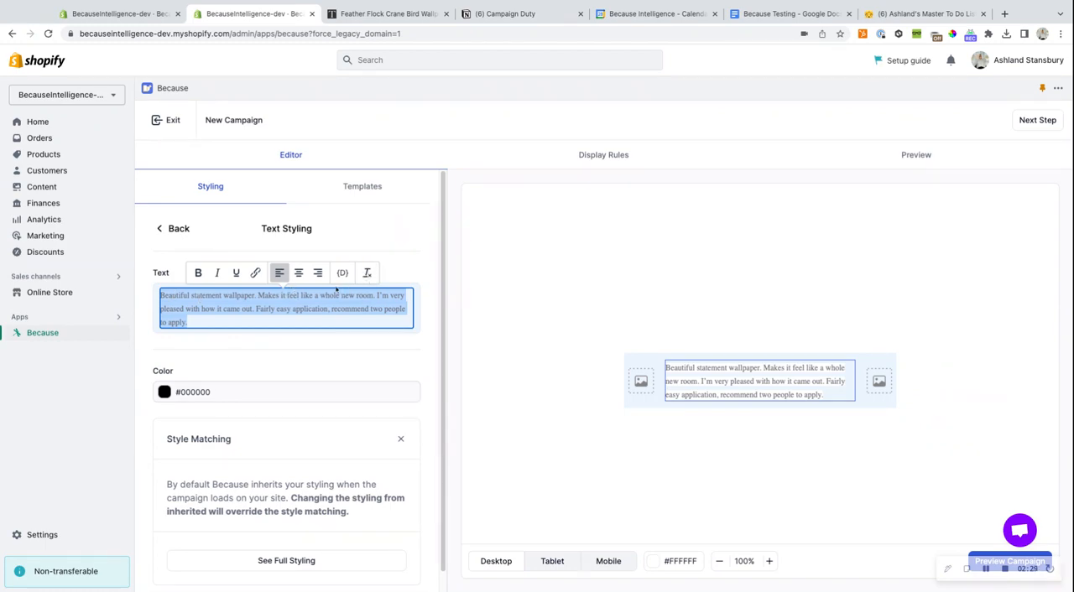
pyautogui.click(291, 309)
pyautogui.moveTo(199, 322); pyautogui.dragTo(162, 295)
pyautogui.hotkey('shift', 'Up')
pyautogui.hotkey('shift', 'Up')
pyautogui.click(366, 275)
pyautogui.click(371, 308)
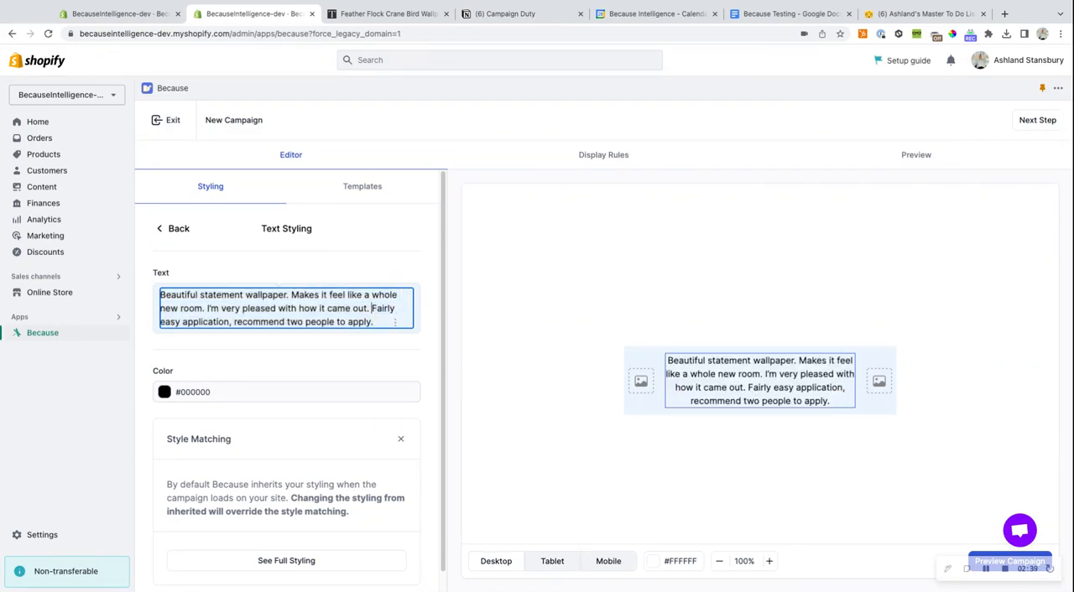
# - Put "Beautiful statement wallpaper." on its own line above the rest of the review and make it bold
pyautogui.click(292, 294)
pyautogui.press('Return')
pyautogui.moveTo(291, 294); pyautogui.dragTo(160, 295)
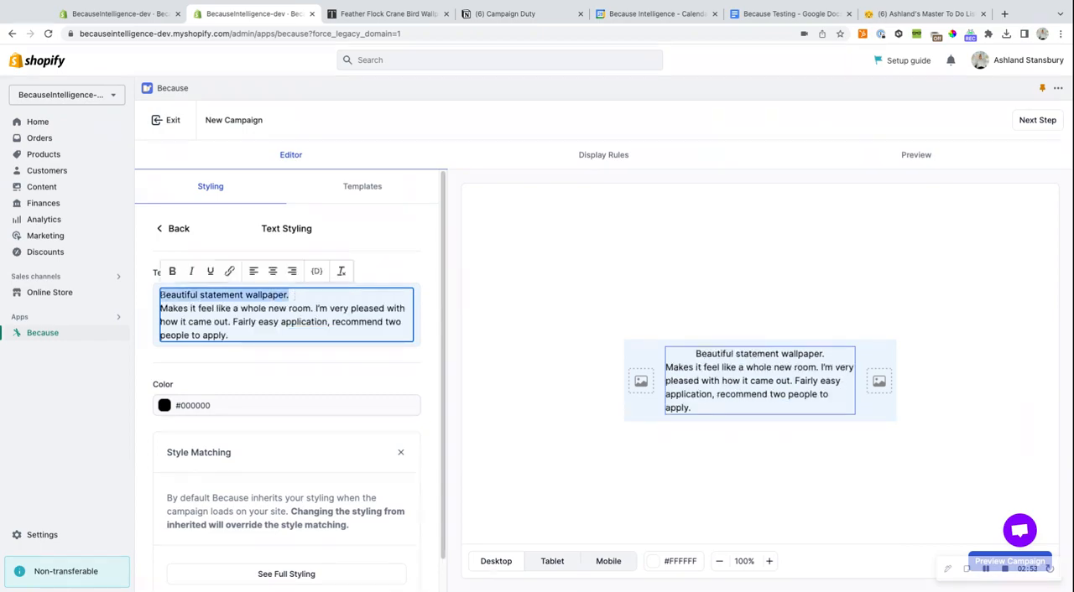
pyautogui.press('super+b')
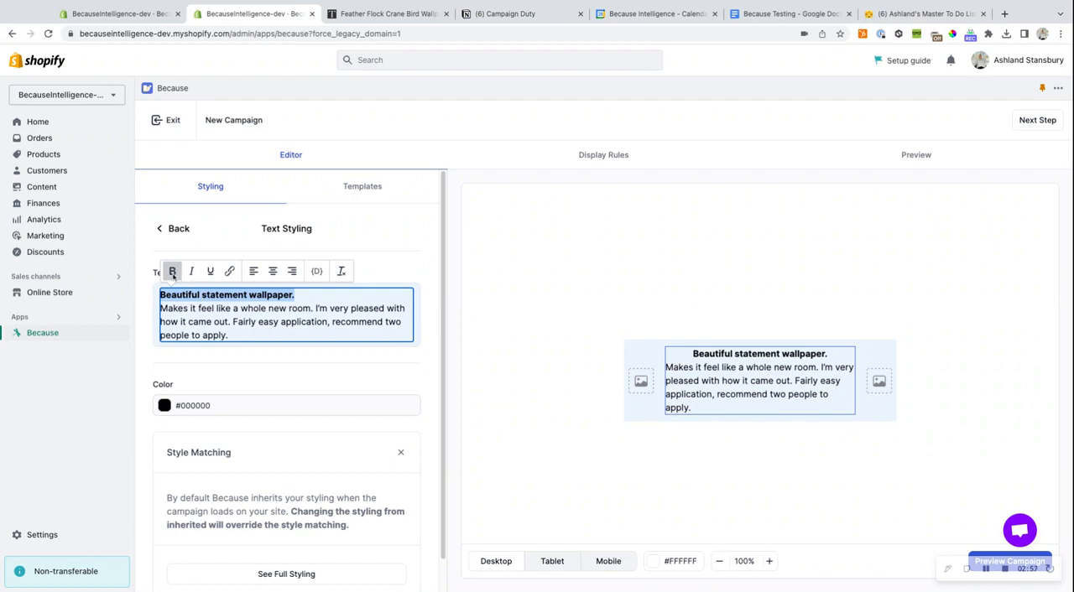
pyautogui.click(350, 309)
pyautogui.click(370, 364)
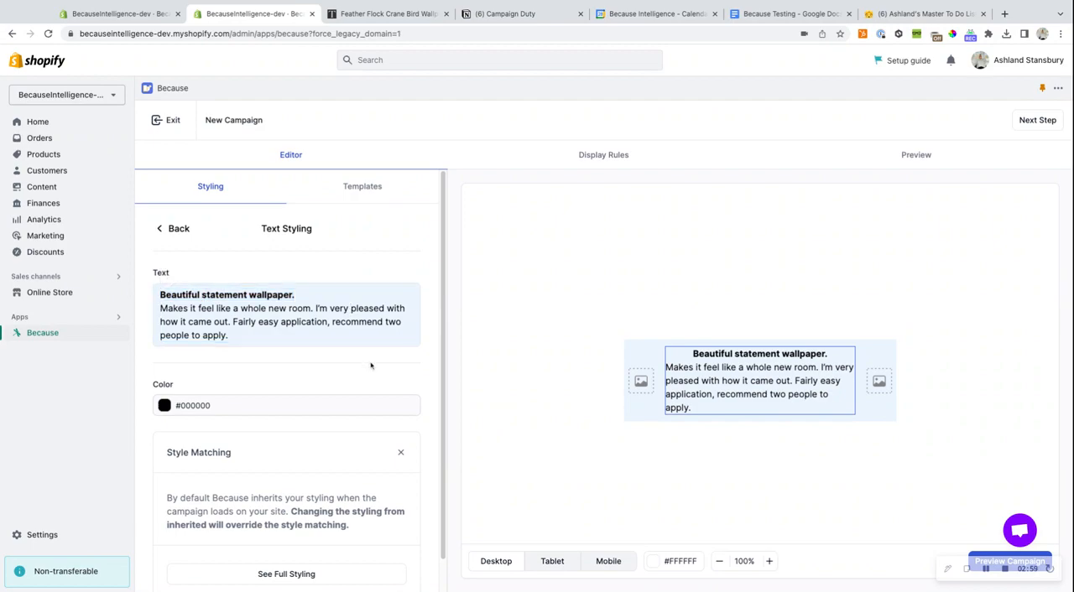
# - Read the Style Matching note in the text styling settings about inherited styling and overriding it
pyautogui.scroll(-1, 370, 366)
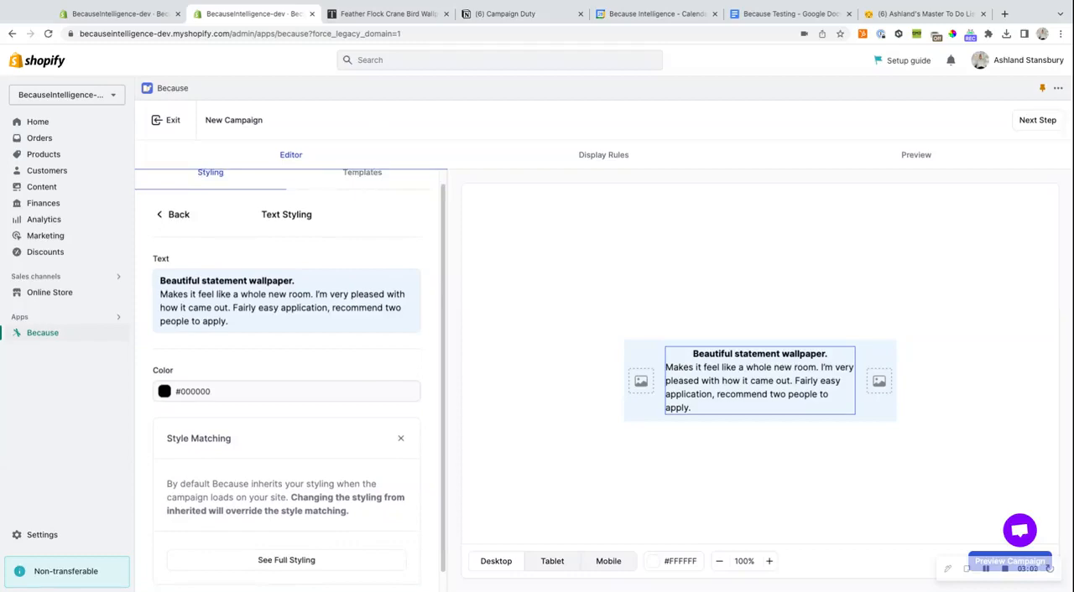
pyautogui.scroll(-1, 369, 376)
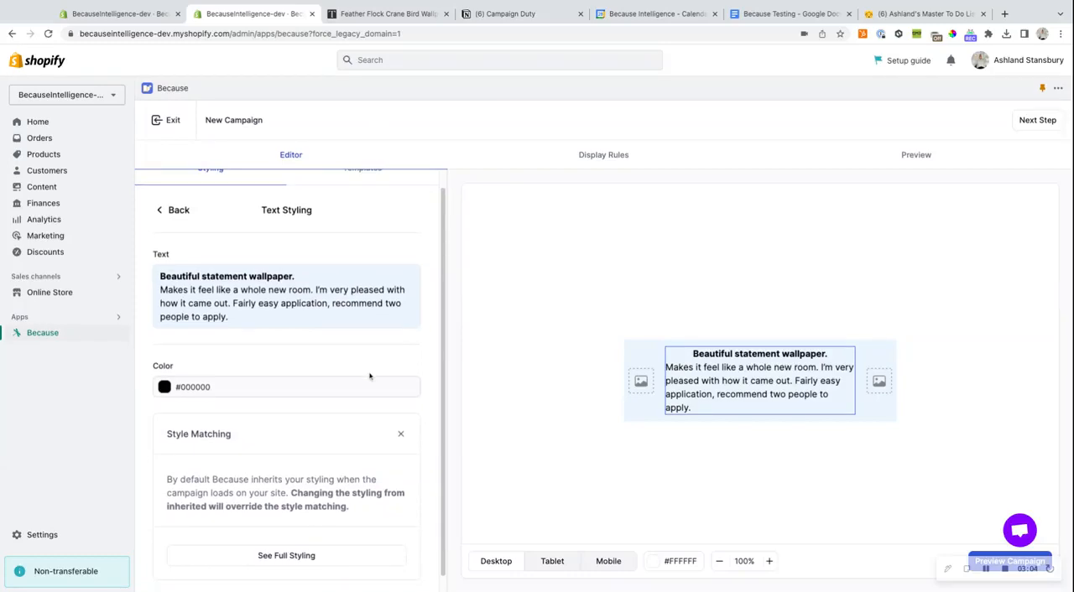
pyautogui.scroll(-1, 369, 375)
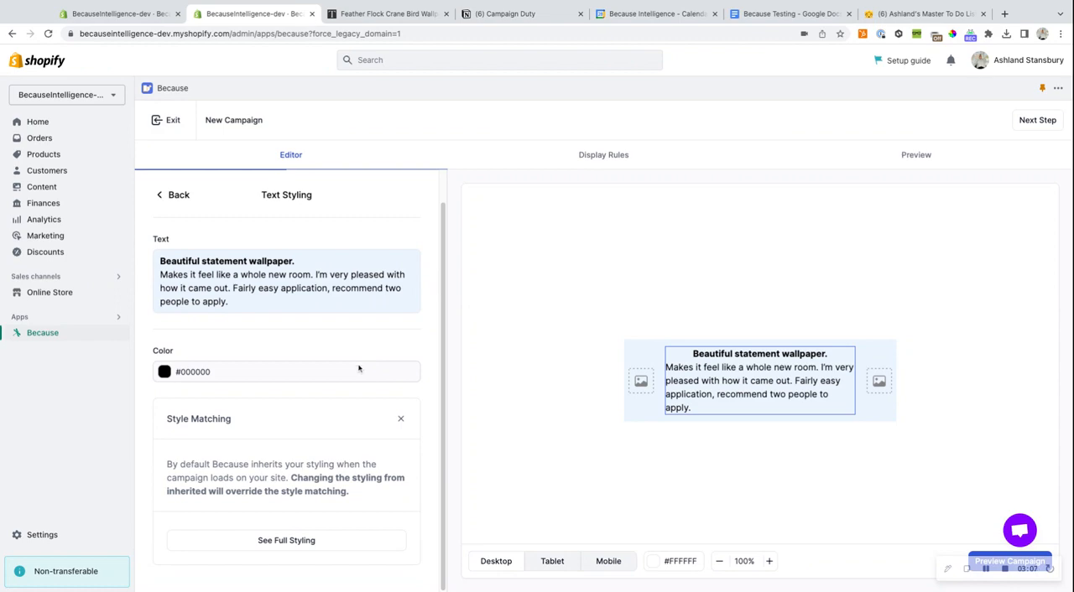
pyautogui.moveTo(167, 464); pyautogui.dragTo(393, 498)
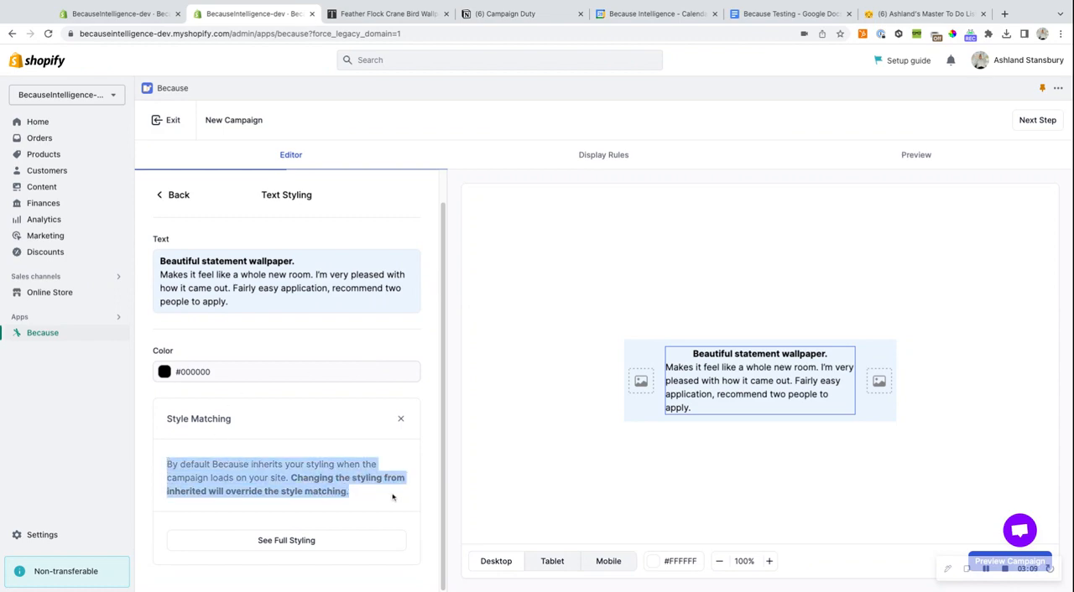
pyautogui.click(436, 467)
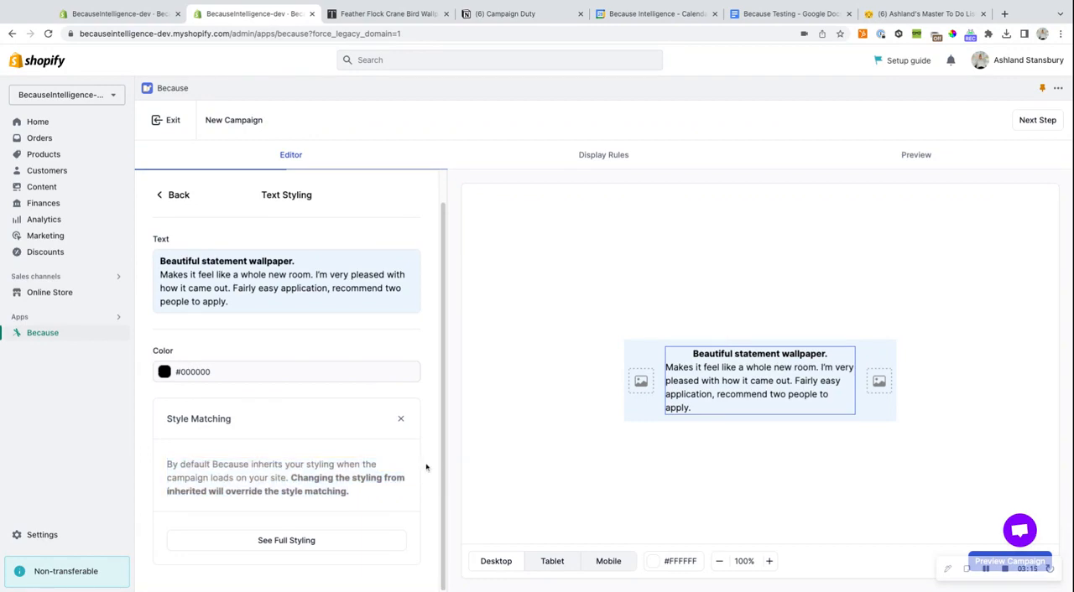
# - Review the full text styling options, from weight, size and alignment to padding, margin and custom CSS, and return to the styling overview
pyautogui.click(300, 540)
pyautogui.scroll(-1, 298, 517)
pyautogui.scroll(-2, 297, 517)
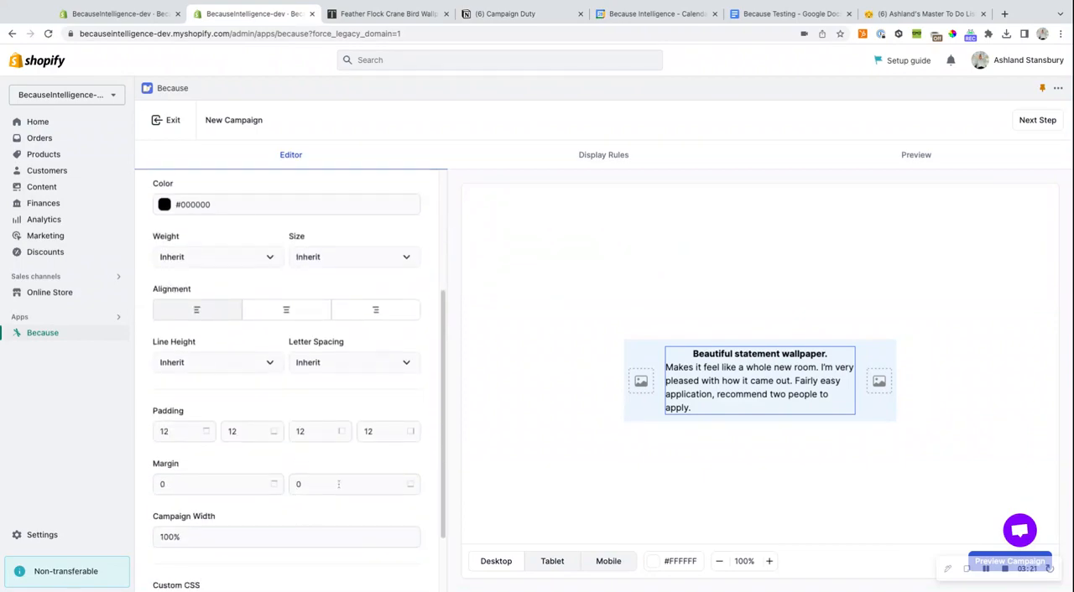
pyautogui.scroll(-1, 339, 484)
pyautogui.scroll(2, 345, 482)
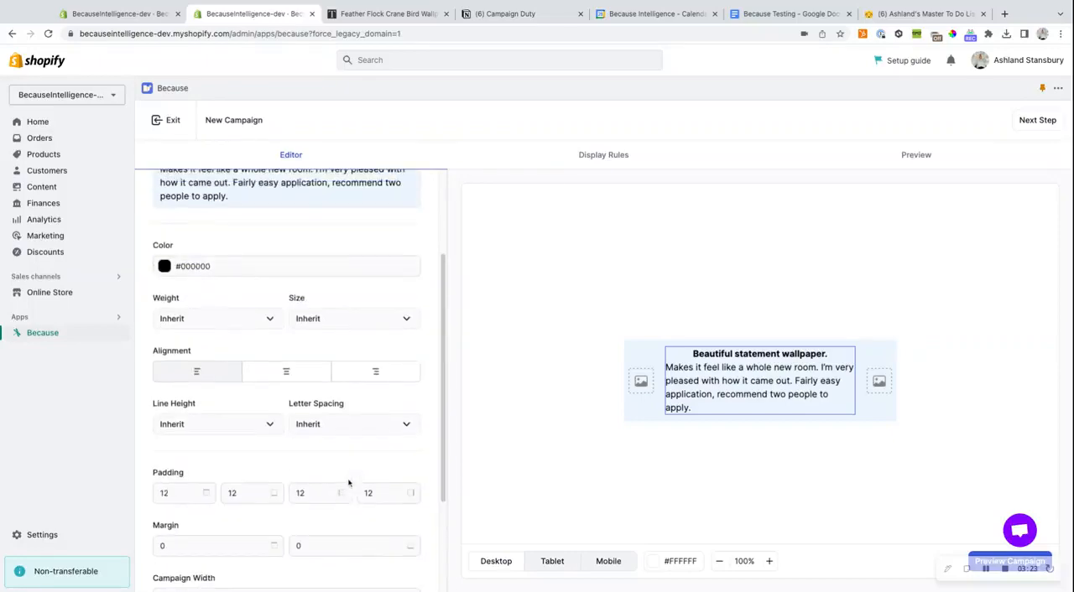
pyautogui.scroll(-2, 349, 483)
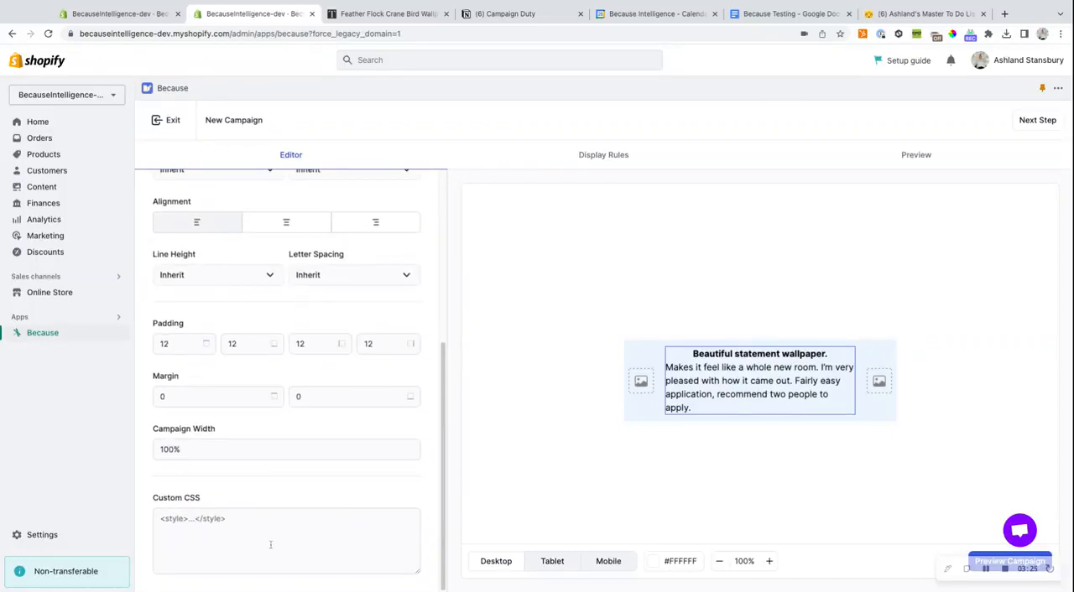
pyautogui.scroll(4, 274, 539)
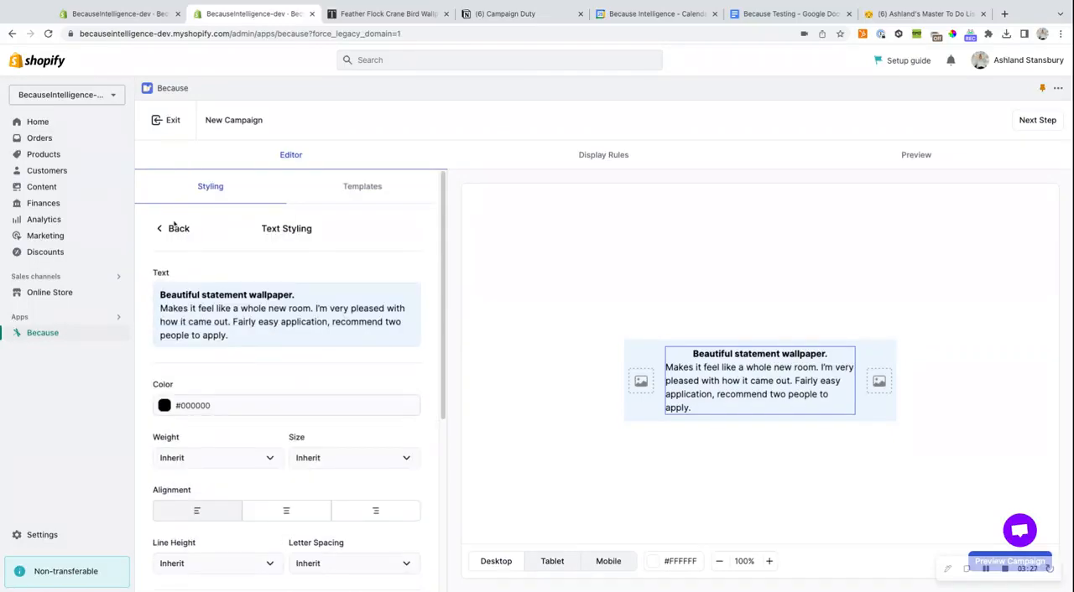
pyautogui.click(176, 228)
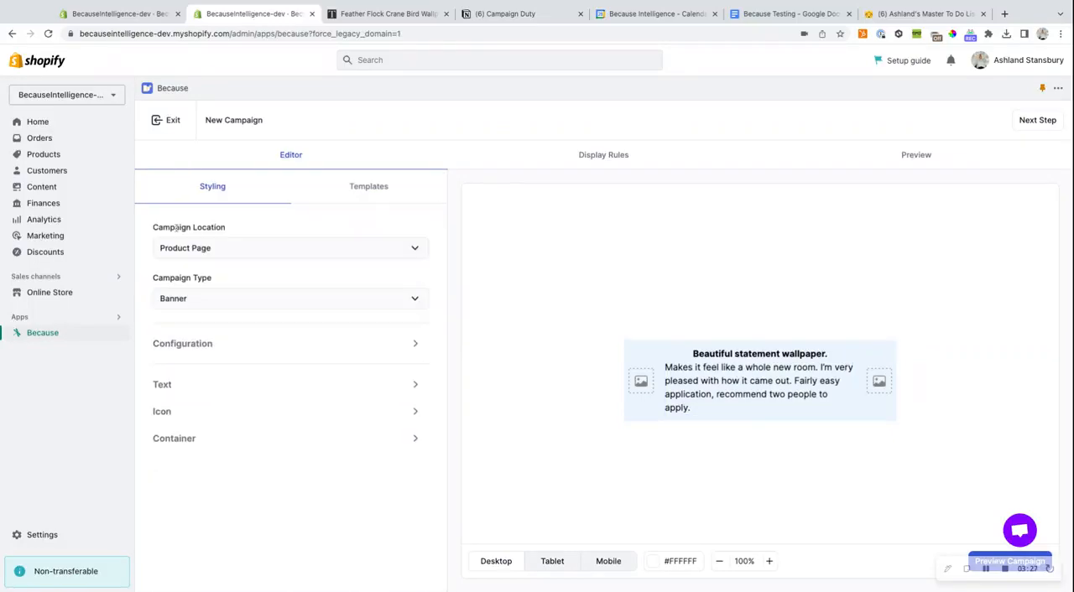
# - Swap the banner's placeholder icon for the three-star speech bubble and set the icon position to Left
pyautogui.click(175, 411)
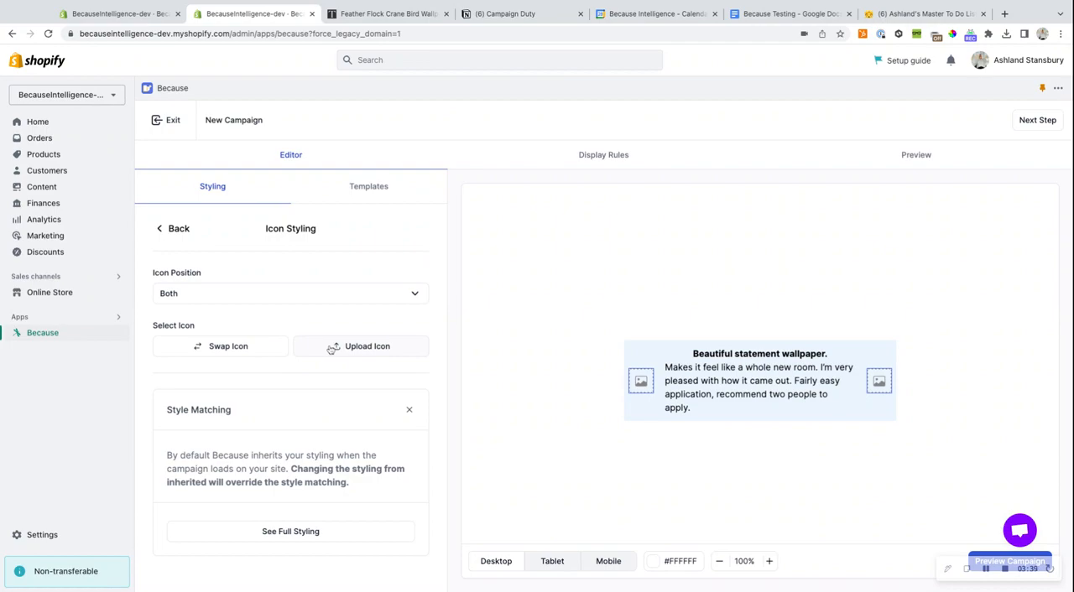
pyautogui.click(246, 351)
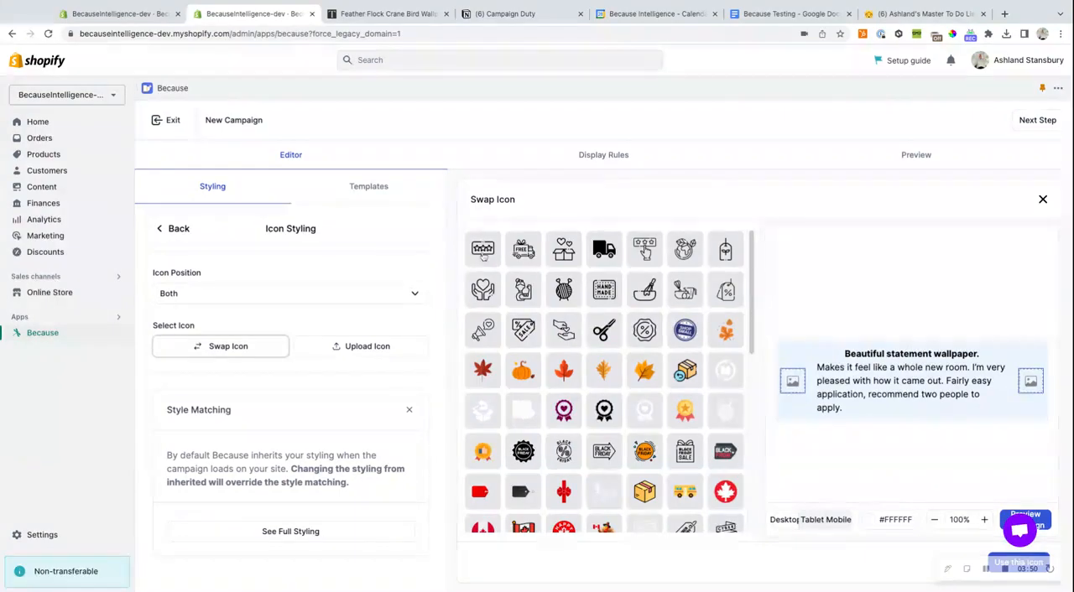
pyautogui.click(484, 252)
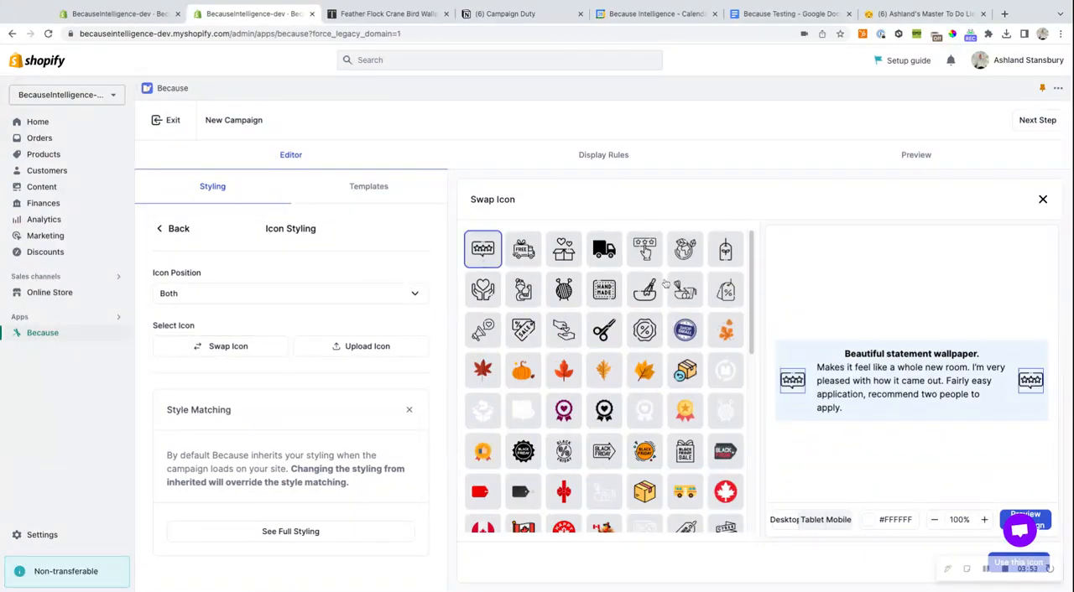
pyautogui.scroll(-3, 654, 332)
pyautogui.scroll(4, 655, 331)
pyautogui.click(1038, 558)
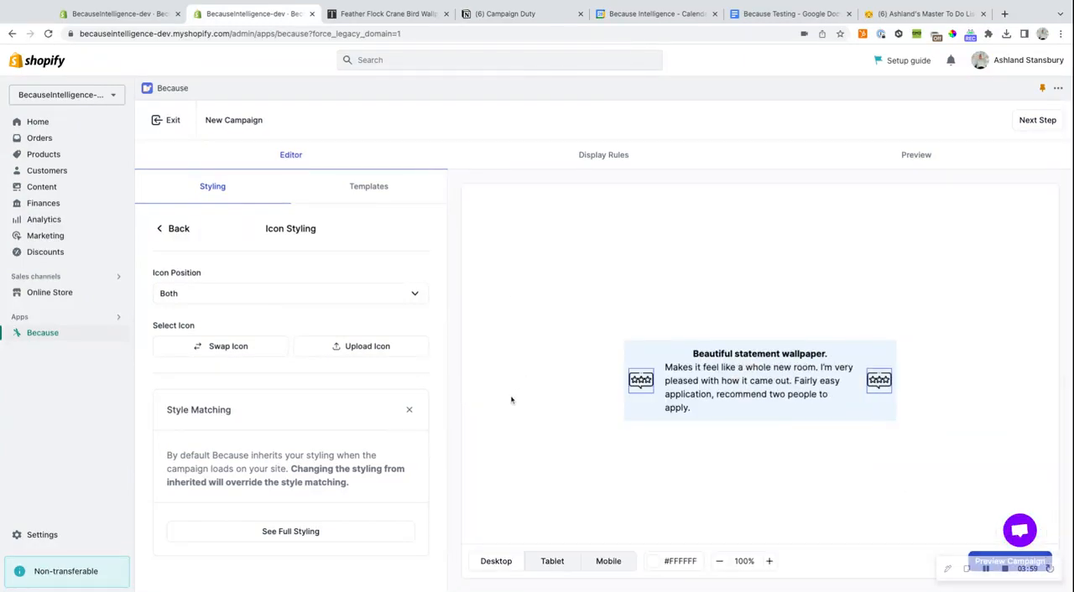
pyautogui.click(315, 301)
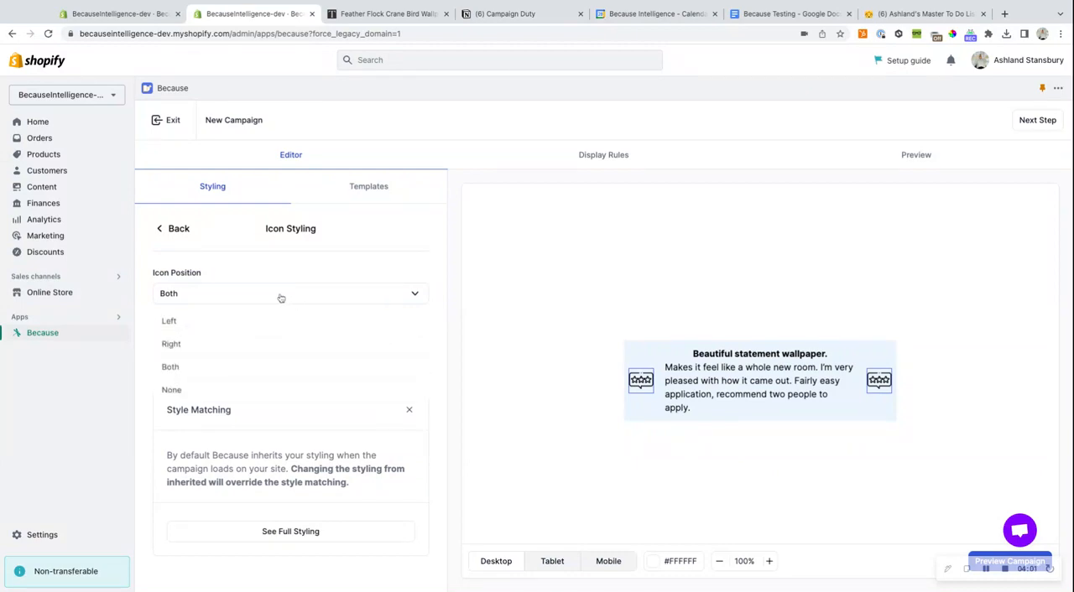
pyautogui.click(217, 324)
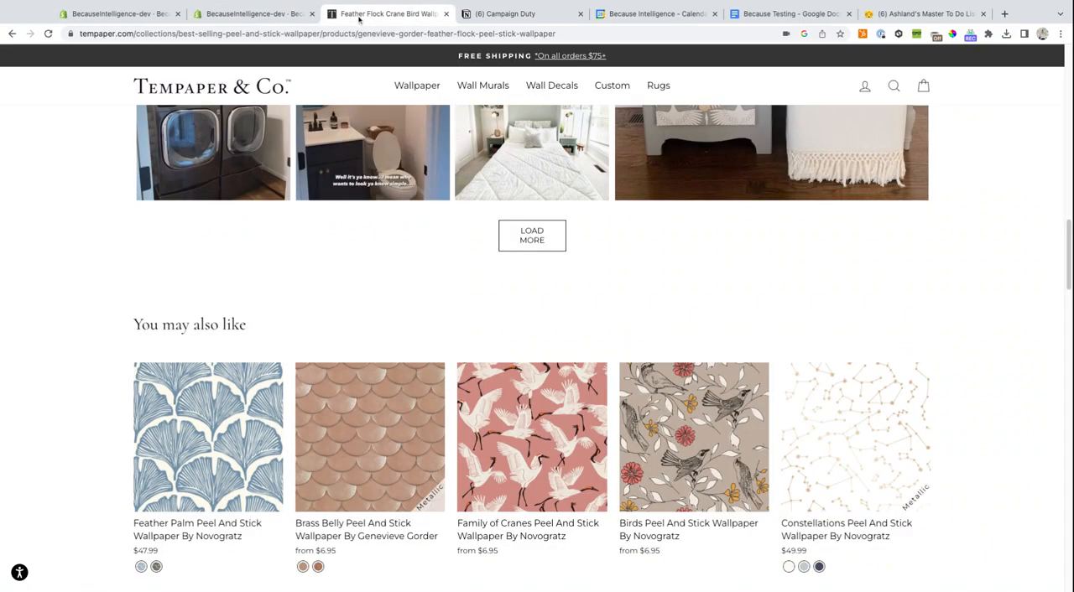
# - Open koparibeauty.com in a new tab beside the wallpaper page, go to the Deo Combo 3-Pack product page and dismiss its discount pop-up
pyautogui.click(361, 15)
pyautogui.scroll(15, 544, 364)
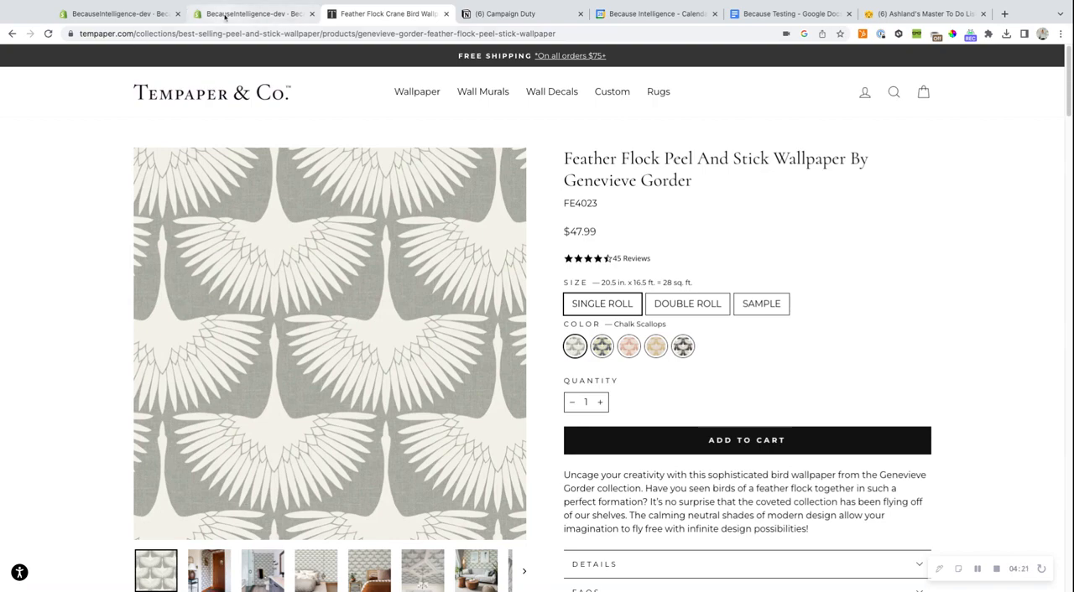
pyautogui.click(1005, 14)
pyautogui.write('kopar')
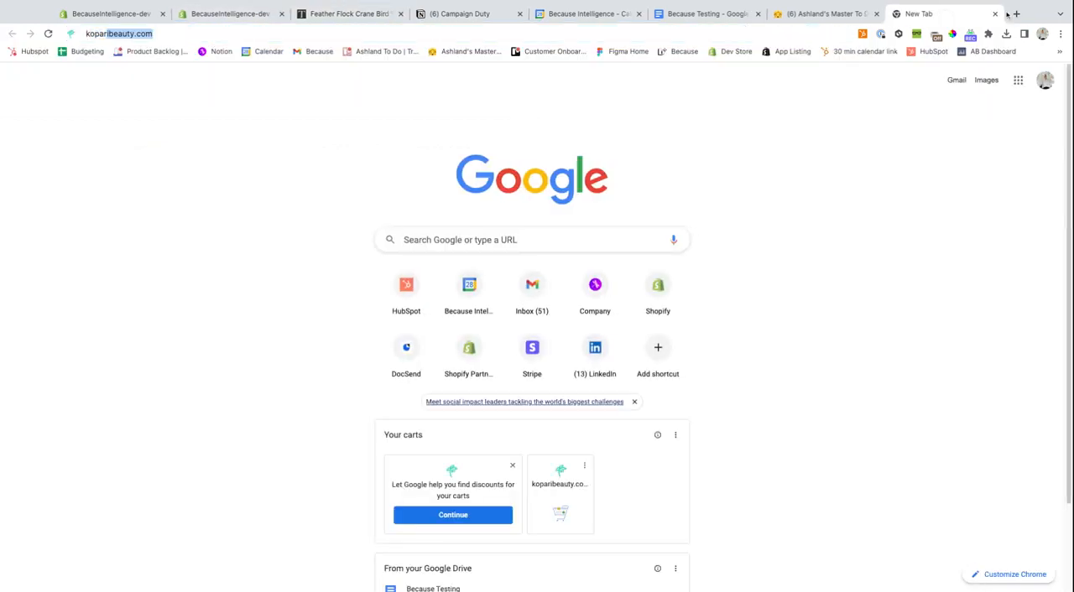
pyautogui.press('Return')
pyautogui.moveTo(982, 14); pyautogui.dragTo(470, 19)
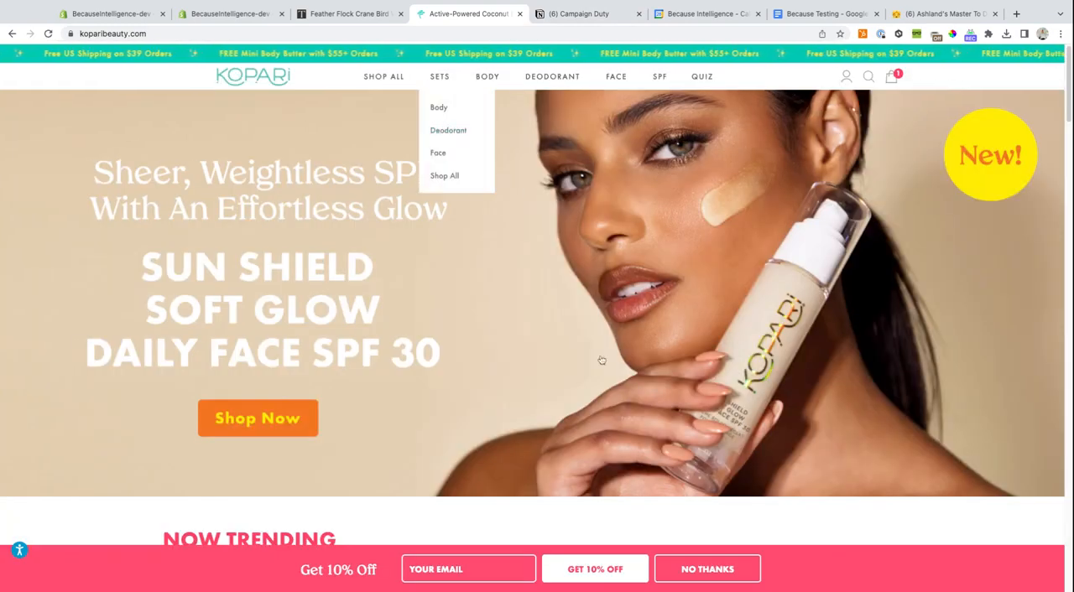
pyautogui.click(448, 130)
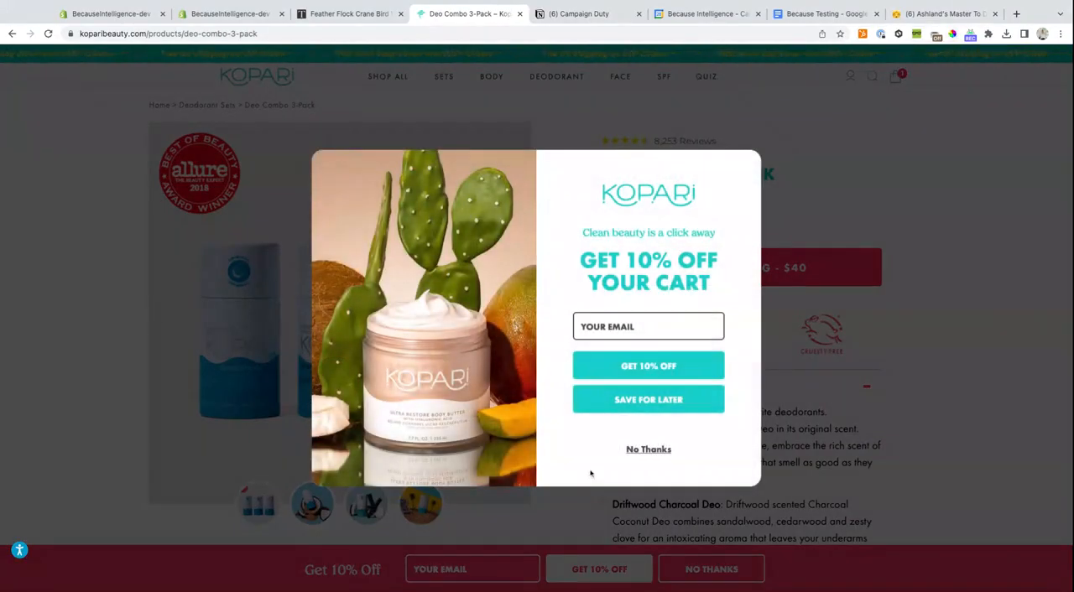
pyautogui.click(648, 450)
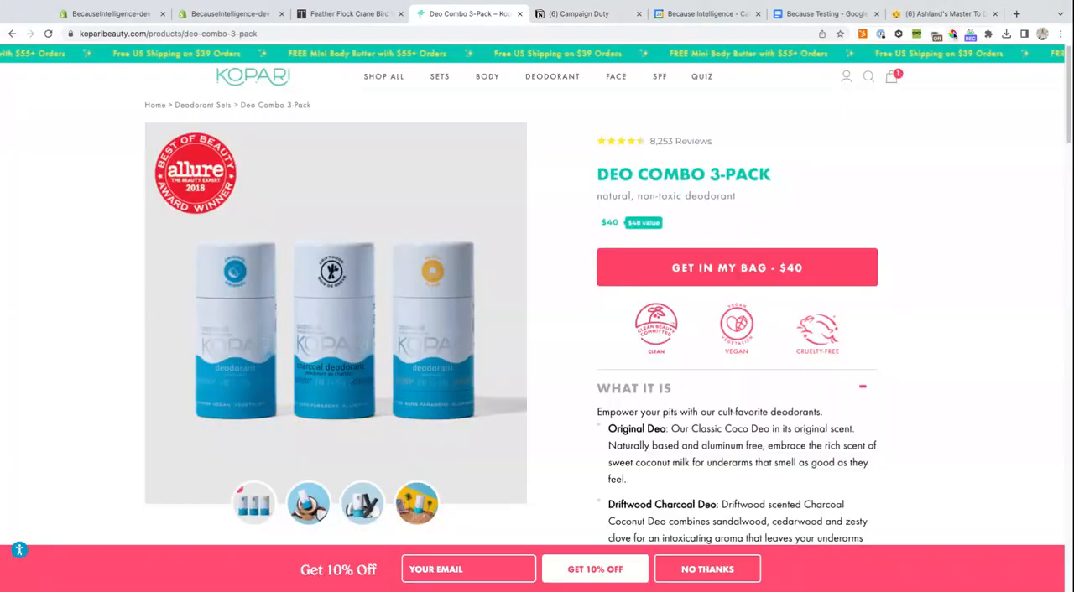
# - Sample the pink "Get in my bag" button's color with the ColorPick Eyedropper and copy its hex code FE4164
pyautogui.click(953, 34)
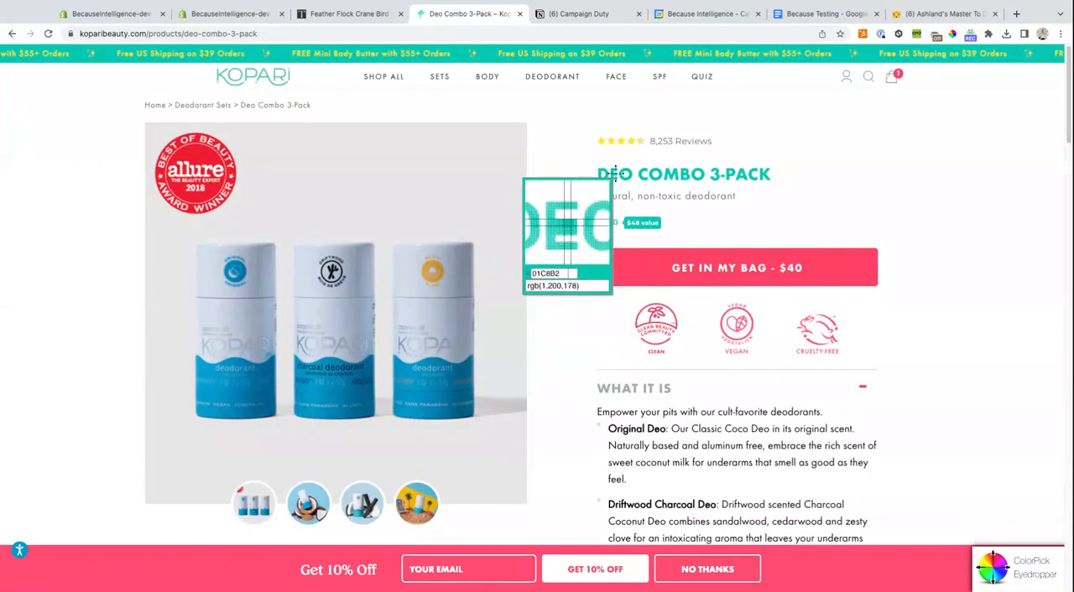
pyautogui.click(622, 267)
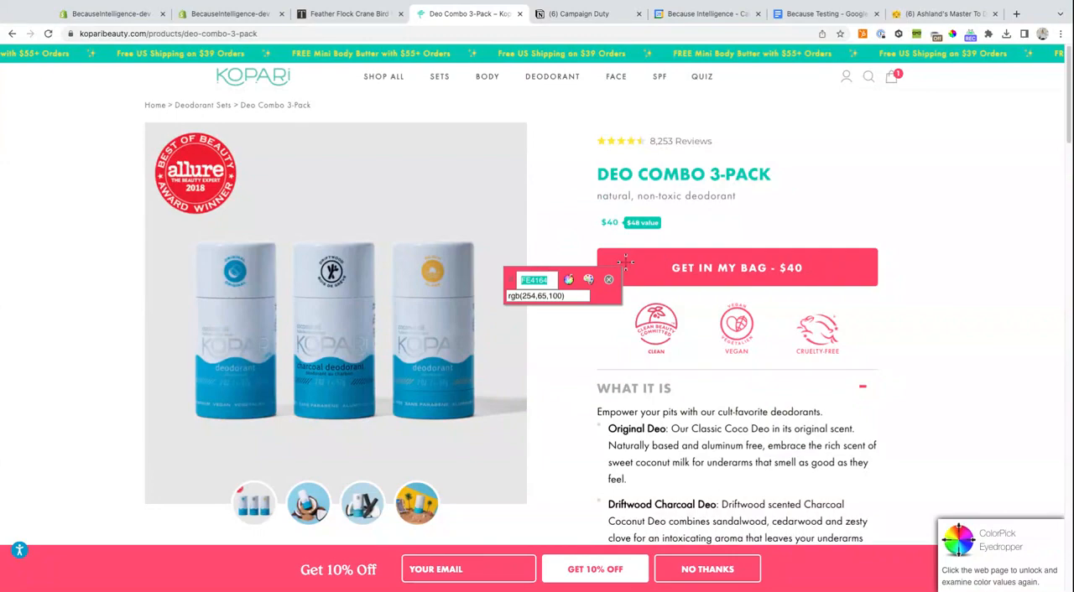
pyautogui.click(547, 282)
# - Back in the campaign editor, add #fe4164 as a brand color and apply it as the banner container's background
pyautogui.click(240, 15)
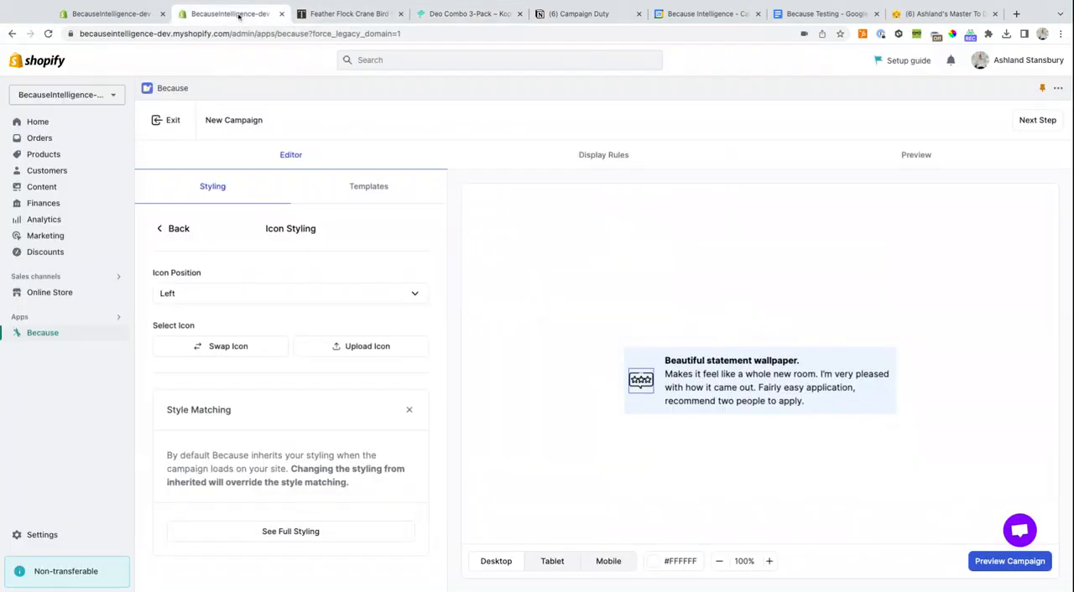
pyautogui.click(167, 232)
pyautogui.click(172, 447)
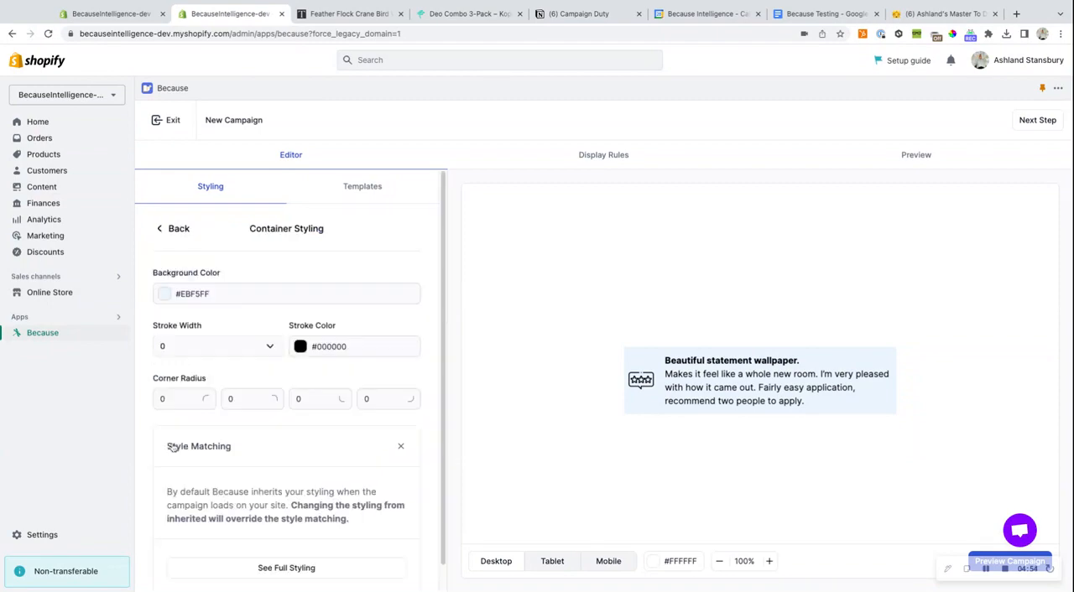
pyautogui.click(166, 293)
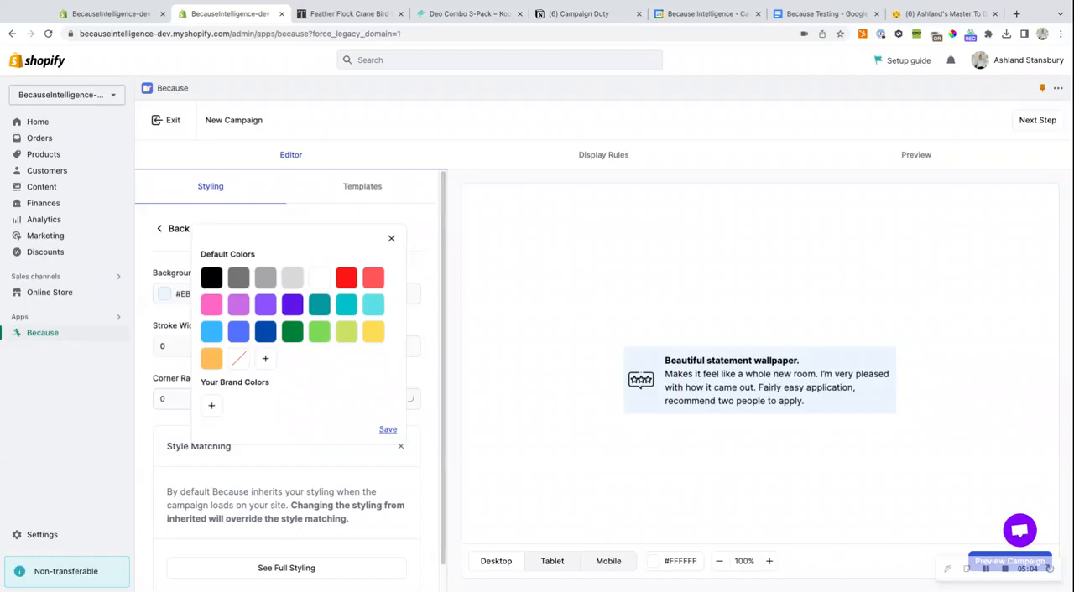
pyautogui.click(388, 429)
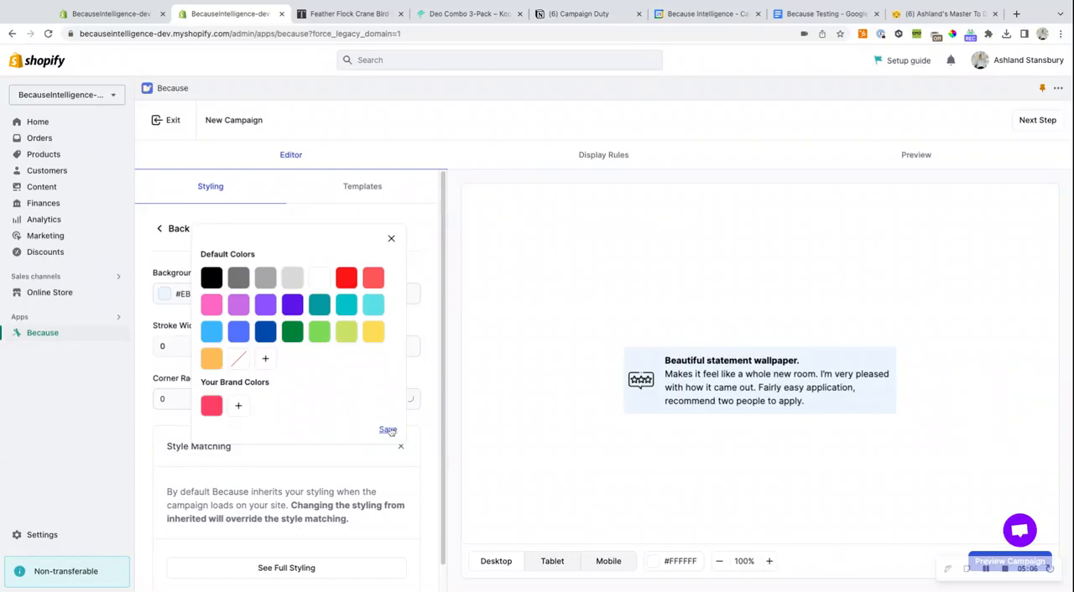
pyautogui.click(211, 406)
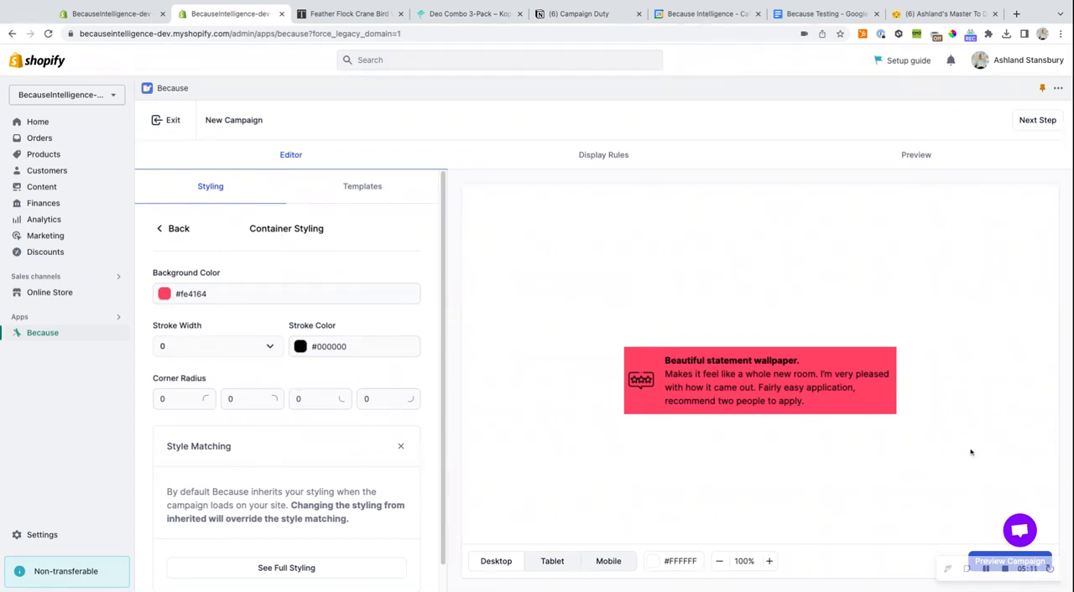
pyautogui.click(178, 229)
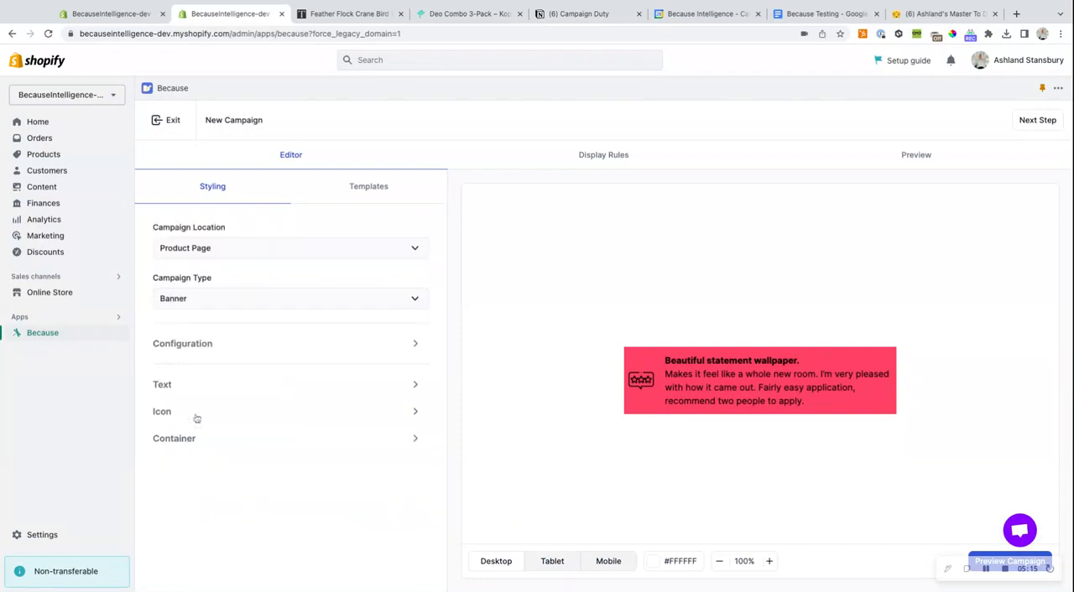
# - Set the banner's text color to white (#ffffff) and return to the styling overview
pyautogui.click(168, 388)
pyautogui.click(166, 408)
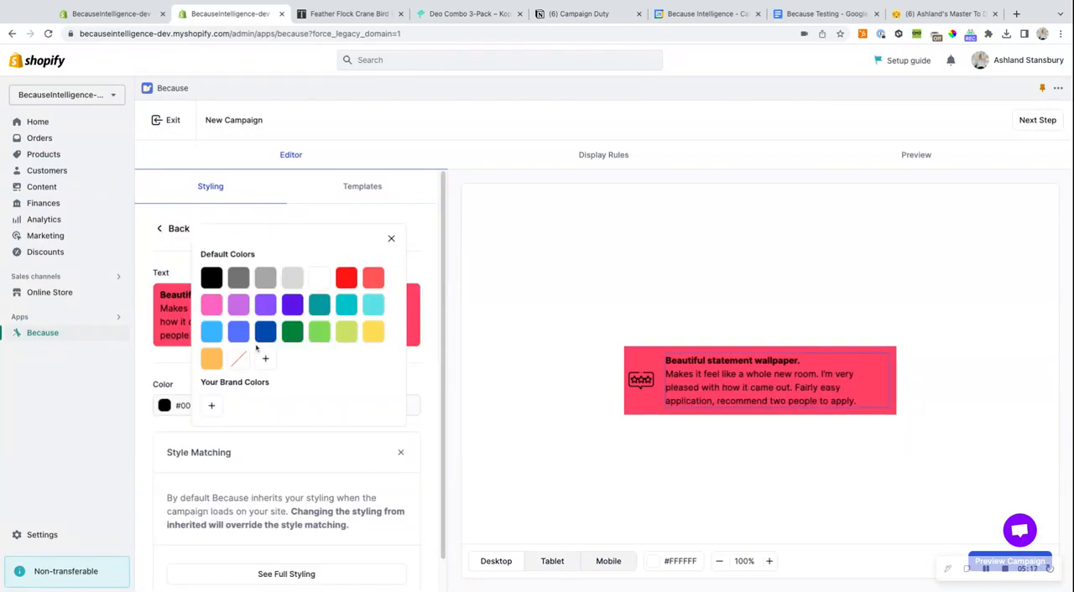
pyautogui.click(320, 281)
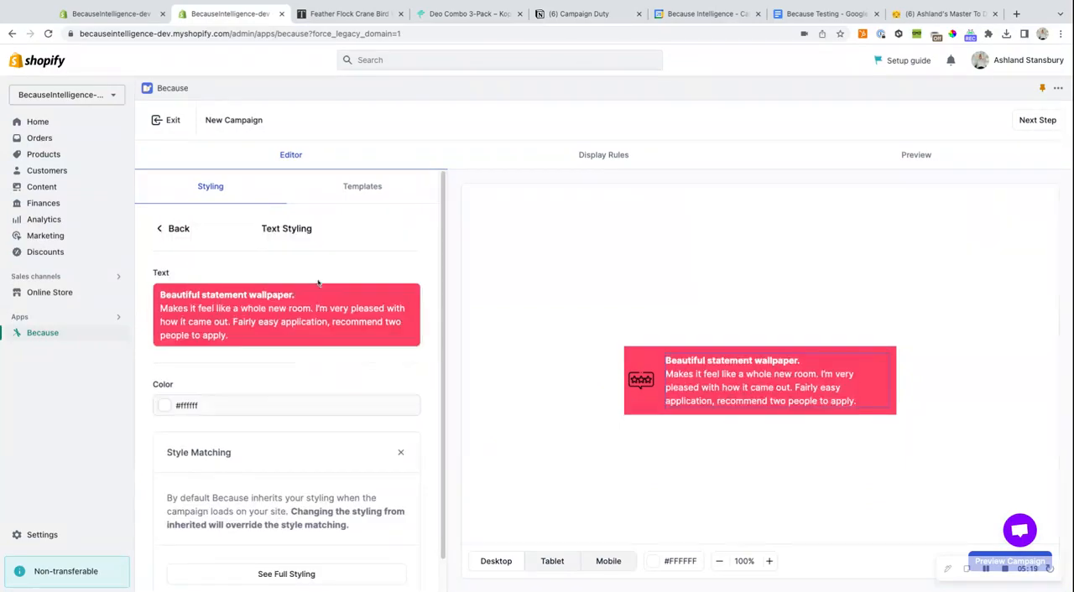
pyautogui.click(178, 229)
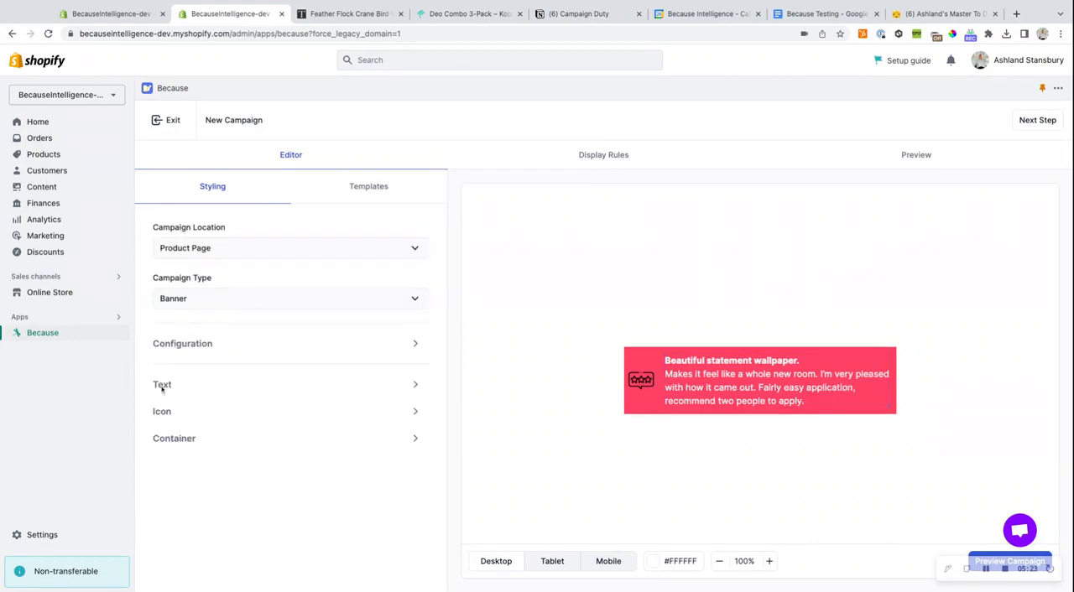
# - Check the Feather Flock wallpaper page's colors, and set the banner container's background to light gray #d9d9d9
pyautogui.click(186, 439)
pyautogui.click(321, 13)
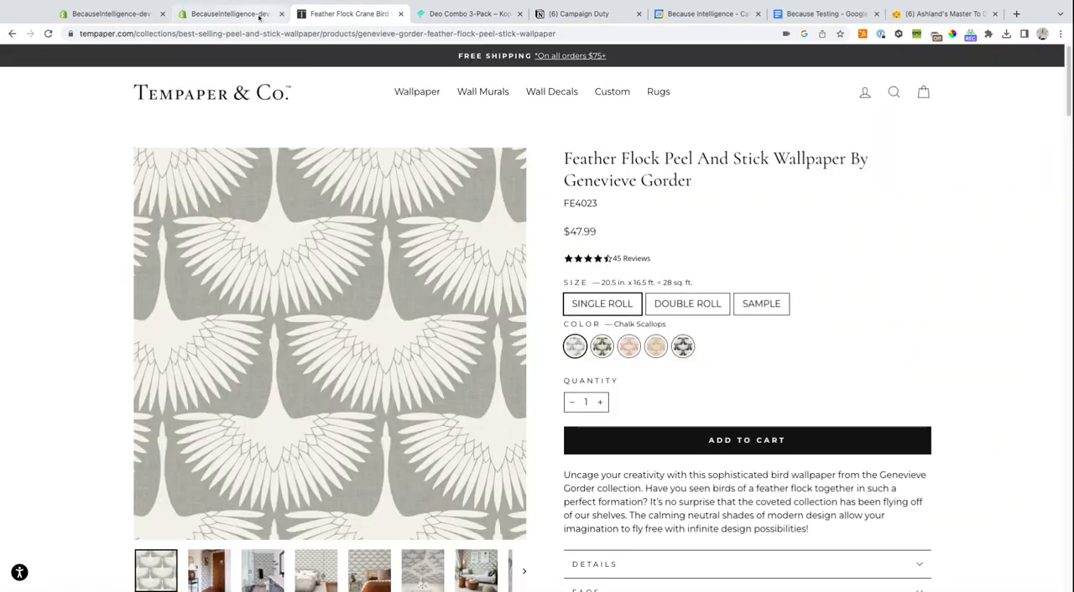
pyautogui.click(255, 15)
pyautogui.click(163, 294)
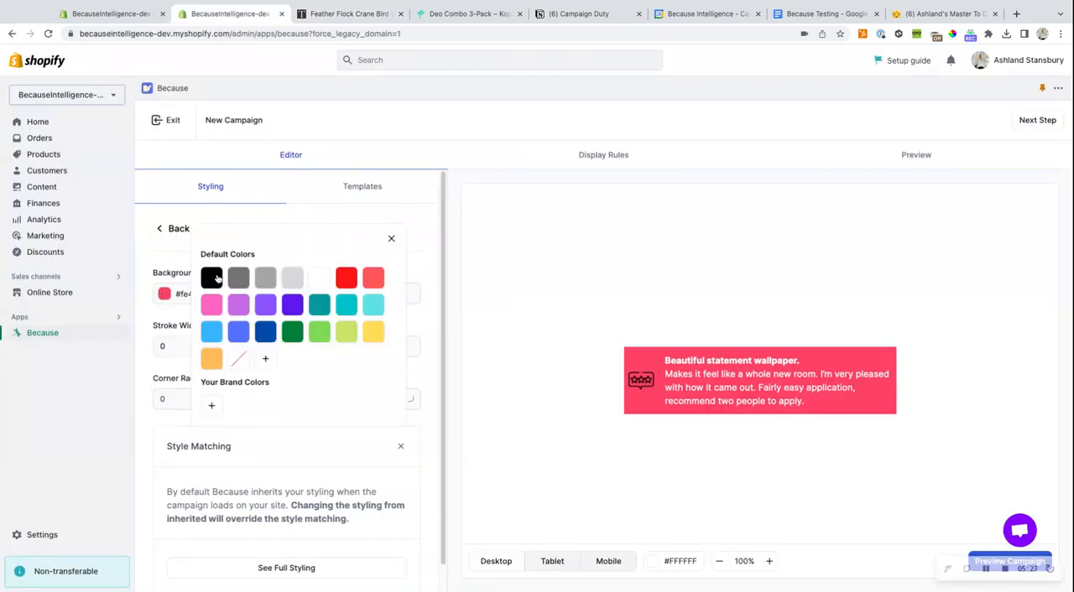
pyautogui.click(265, 278)
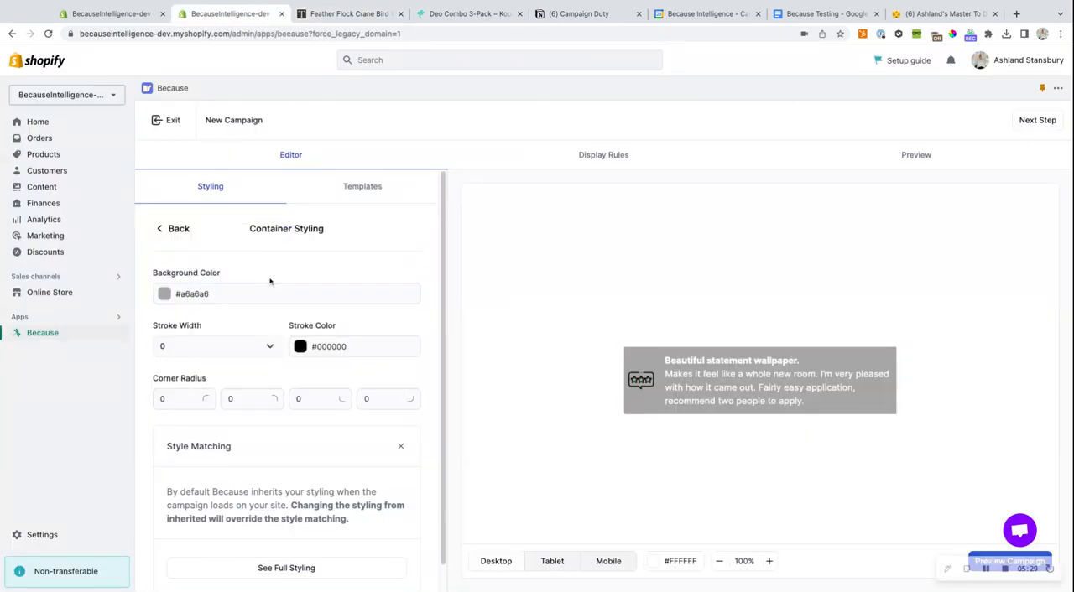
pyautogui.click(164, 294)
pyautogui.click(274, 279)
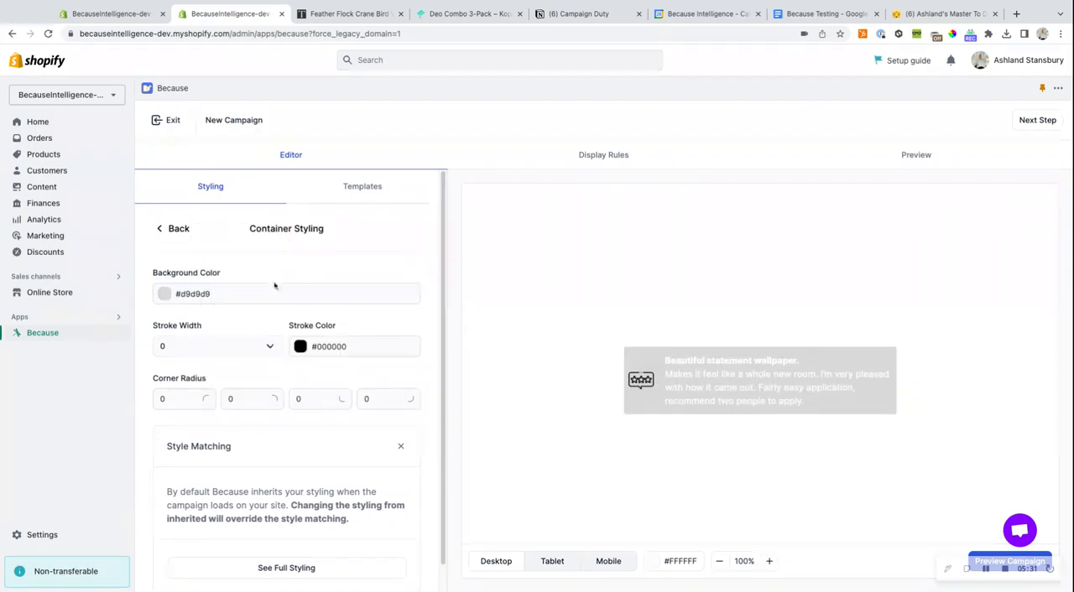
# - Set the banner's text color to black (#000000) and return to the styling overview
pyautogui.click(172, 230)
pyautogui.click(185, 387)
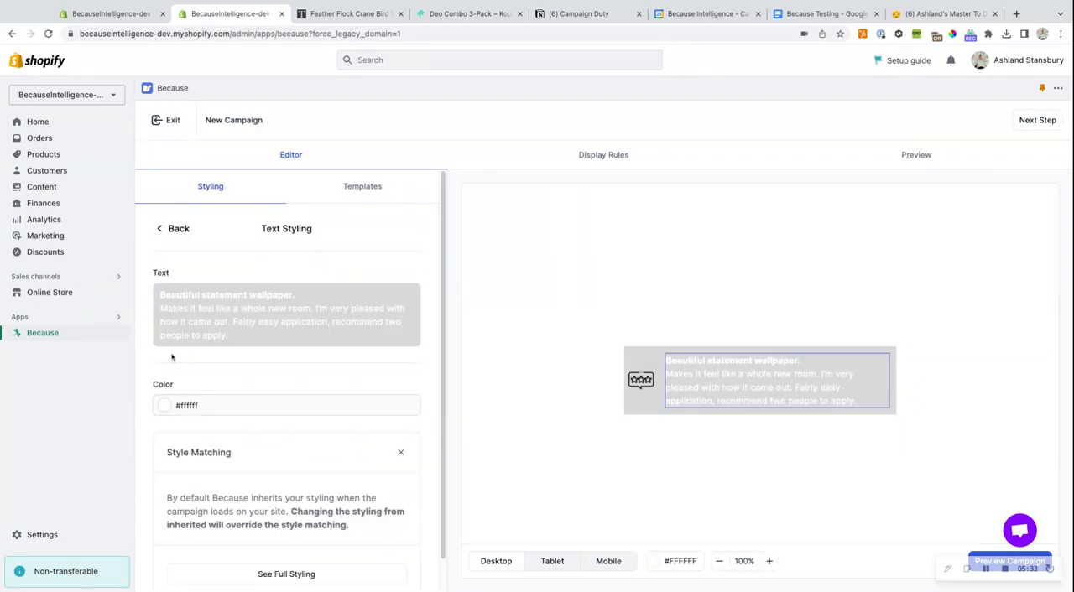
pyautogui.click(163, 404)
pyautogui.click(210, 278)
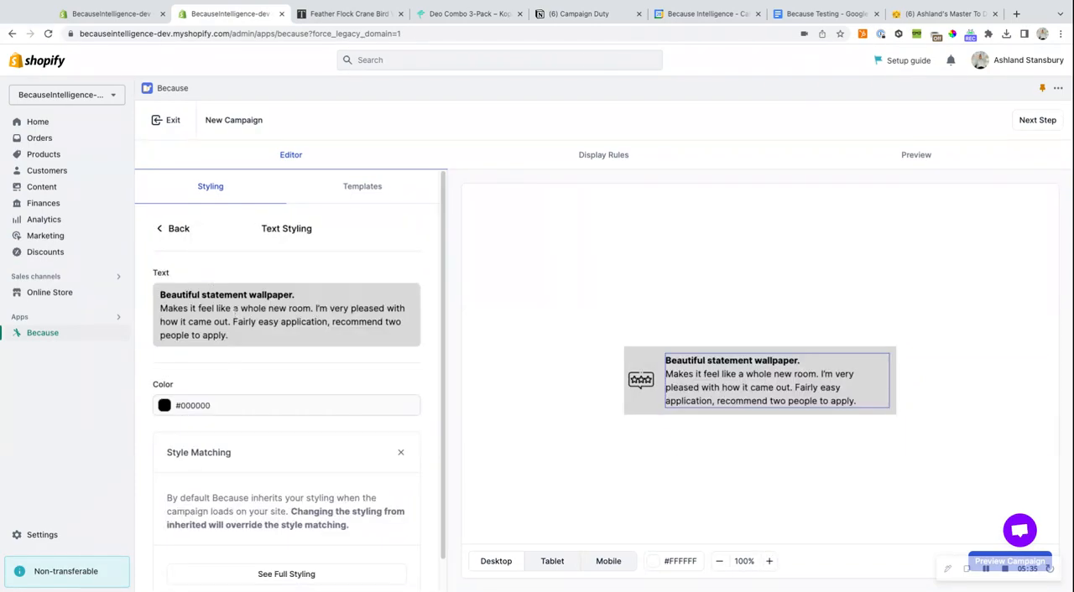
pyautogui.click(168, 231)
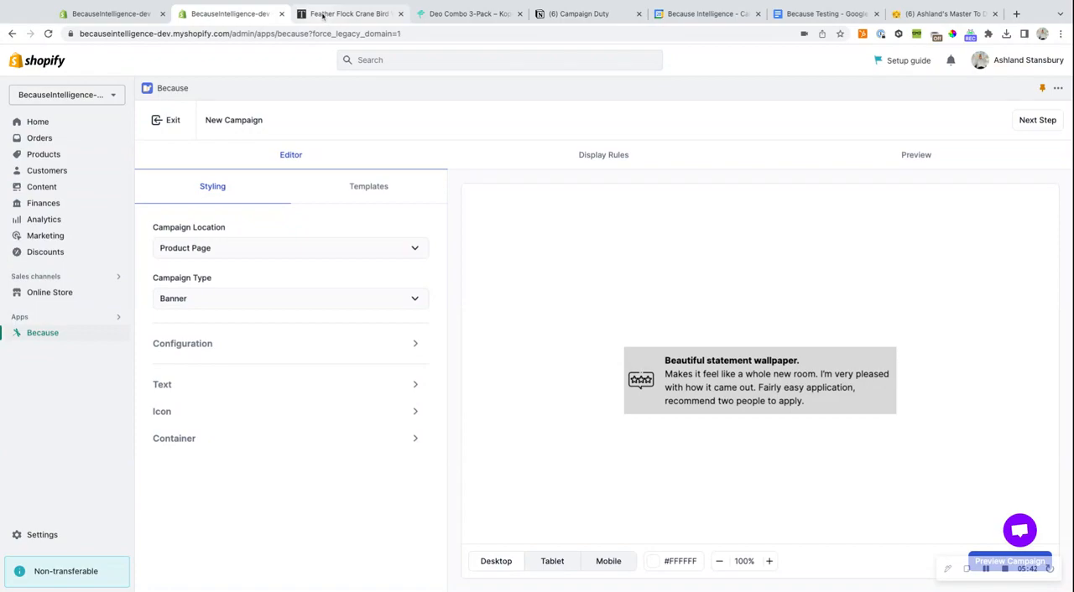
# - Look at the wallpaper product page for comparison, and reopen the banner's container styling in the campaign editor
pyautogui.click(323, 15)
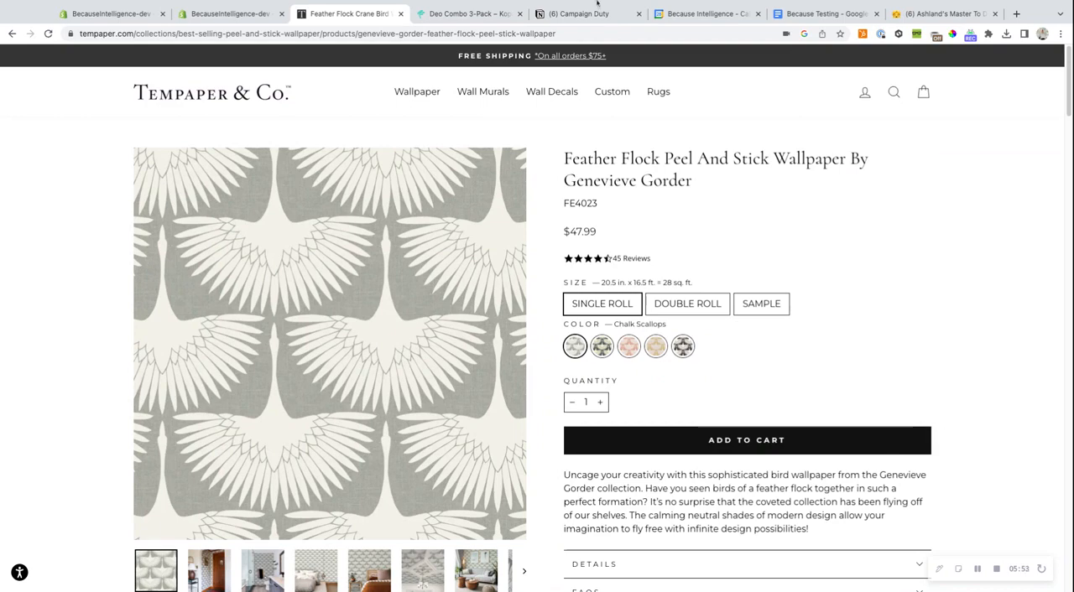
pyautogui.click(254, 14)
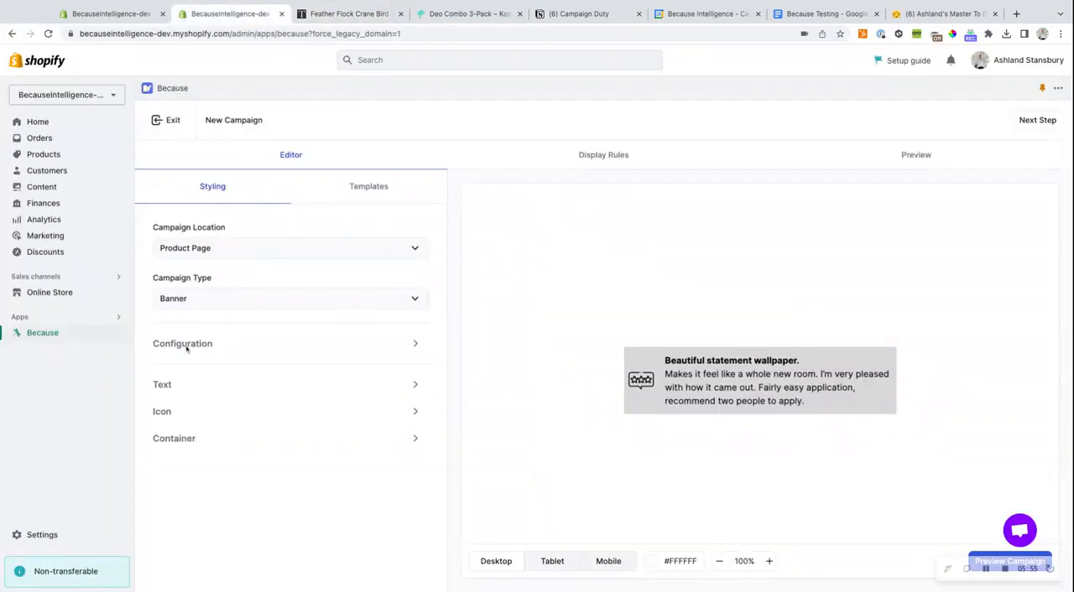
pyautogui.click(190, 441)
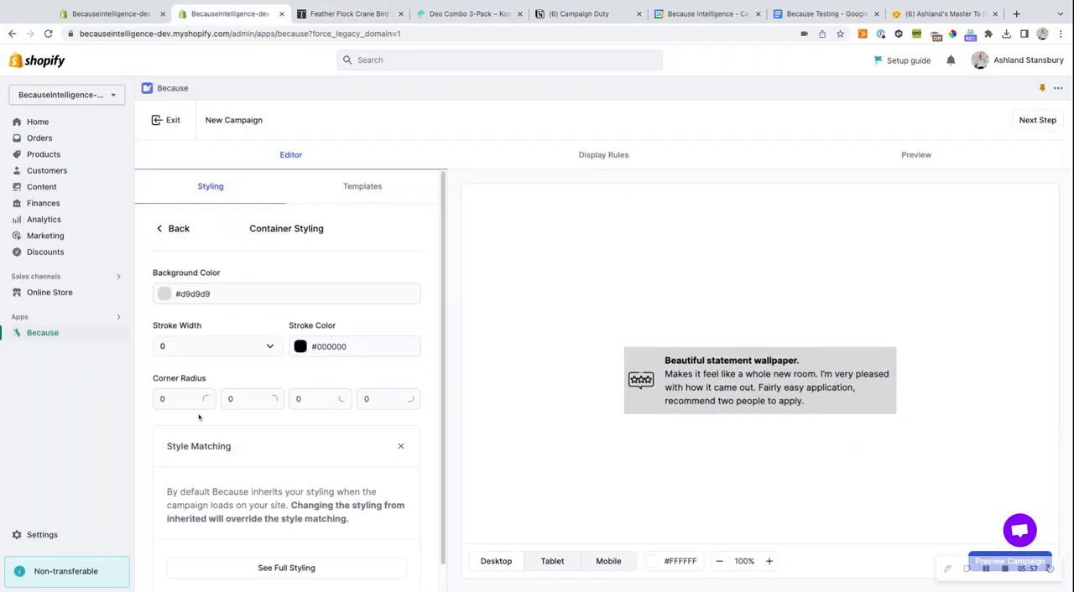
pyautogui.scroll(-1, 199, 419)
# - Close the ColorPick Eyedropper on the Deo Combo 3-Pack page and return to the campaign editor
pyautogui.click(455, 17)
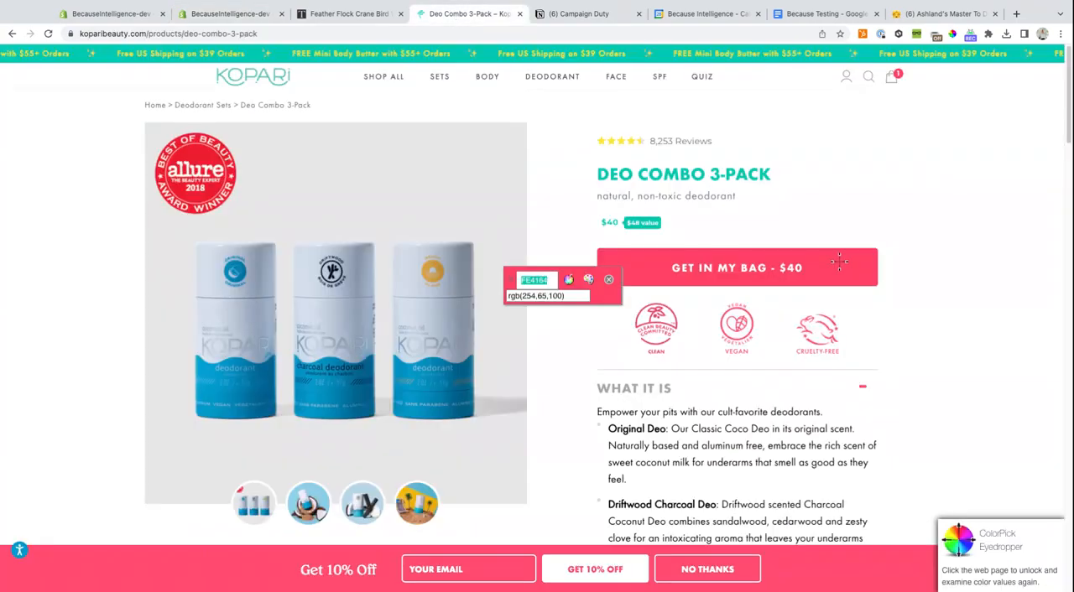
pyautogui.click(608, 282)
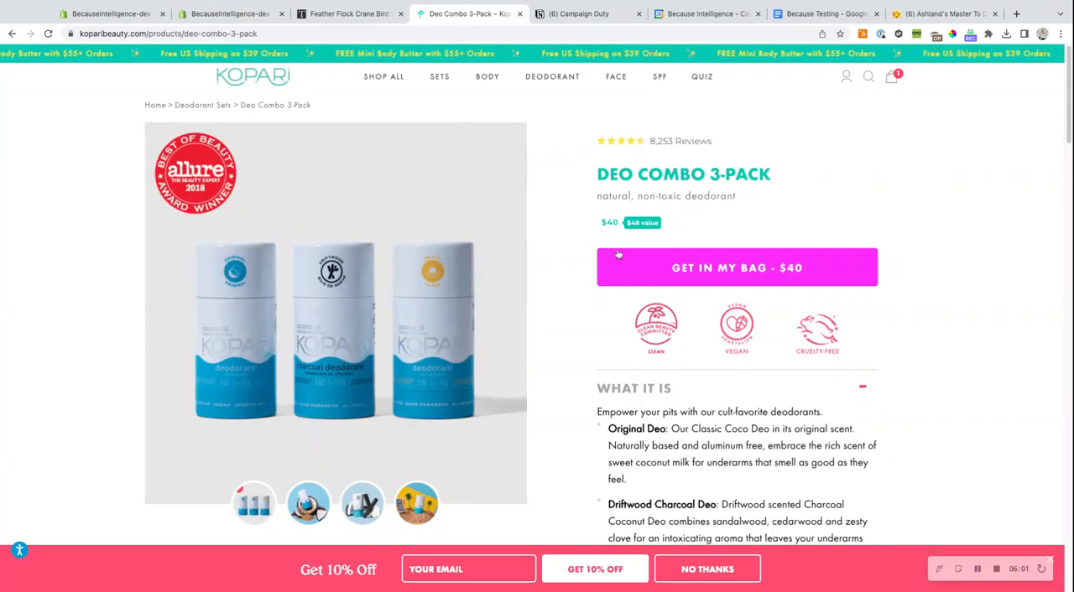
pyautogui.click(229, 14)
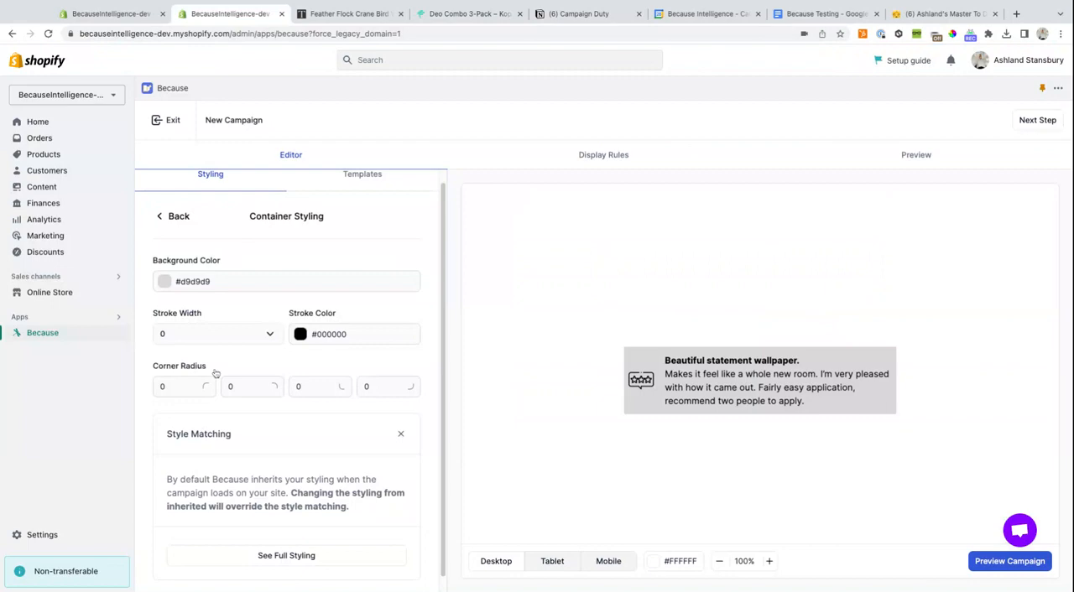
# - Try a corner radius of 5 on all four corners of the banner container
pyautogui.click(178, 391)
pyautogui.write('5')
pyautogui.click(231, 387)
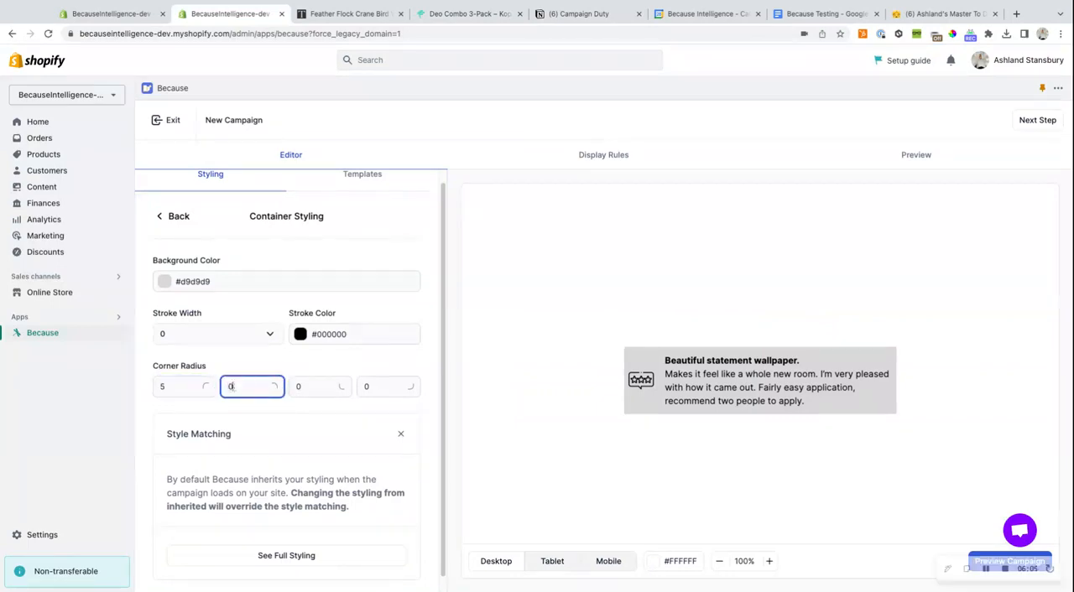
pyautogui.write('5')
pyautogui.click(298, 383)
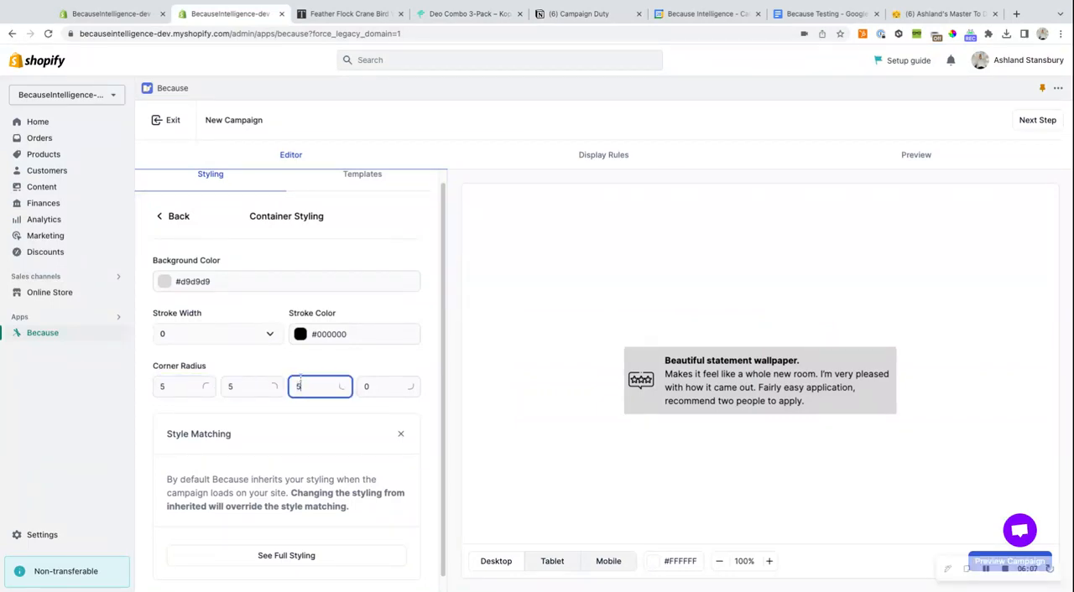
pyautogui.click(381, 384)
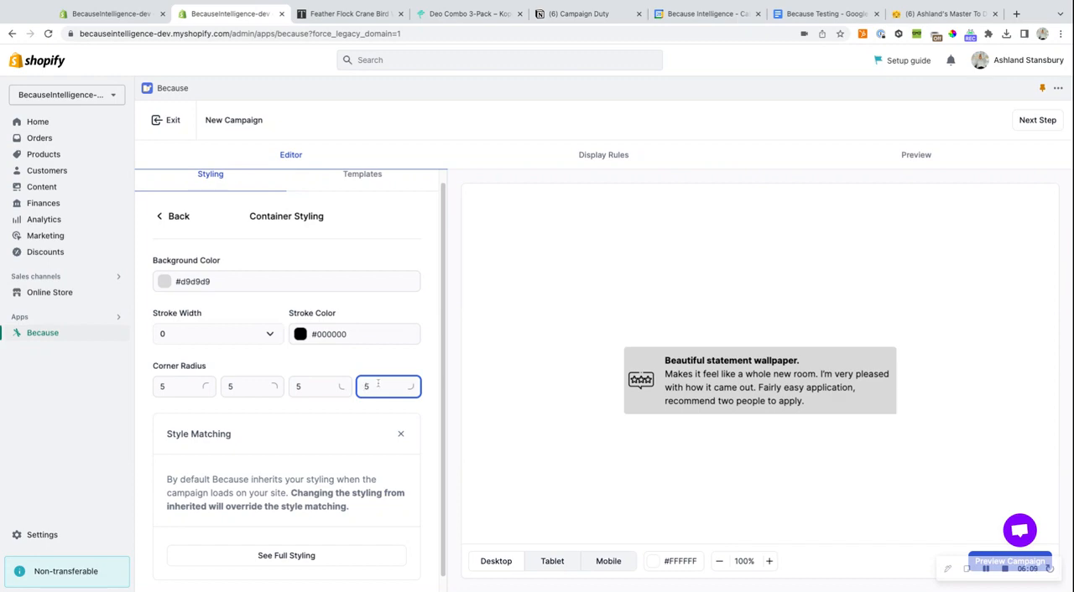
# - Reset the banner container's four corner radius values to 0
pyautogui.click(303, 386)
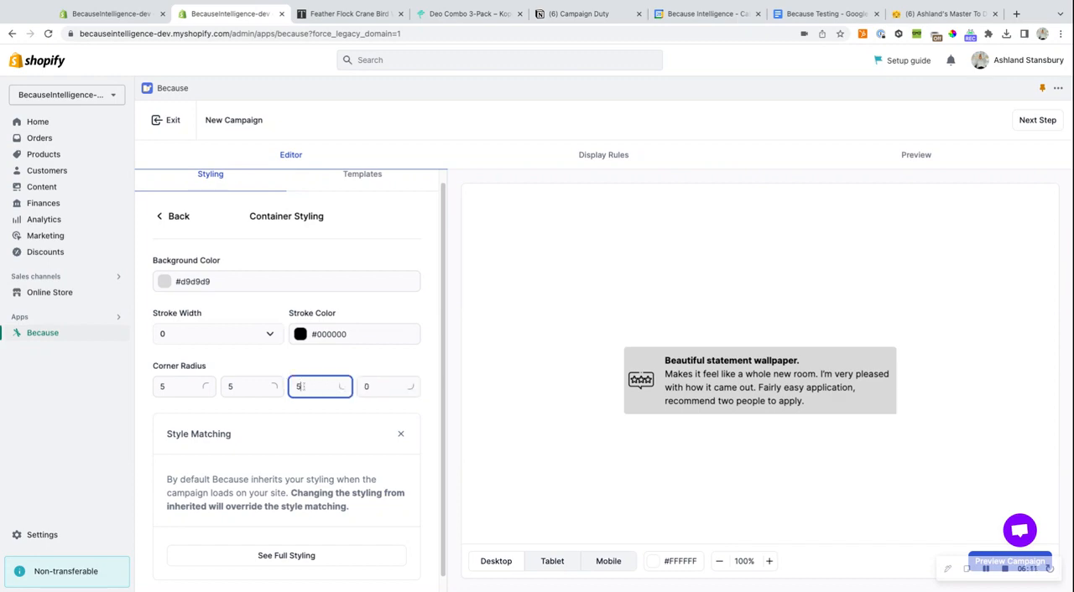
pyautogui.click(224, 386)
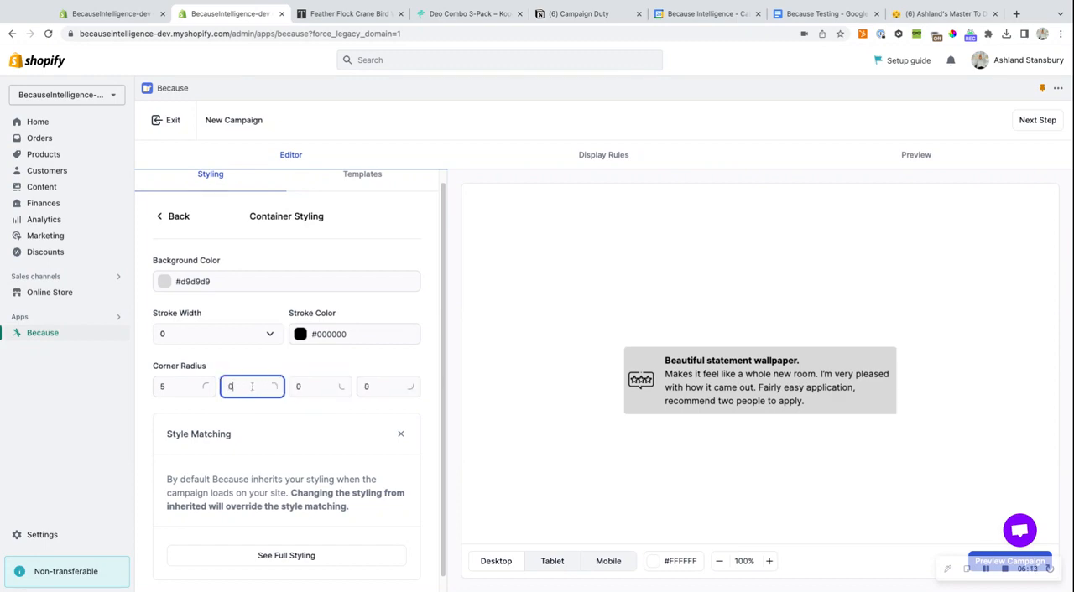
pyautogui.click(183, 386)
pyautogui.write('0')
pyautogui.click(457, 369)
# - Proceed to the campaign's display rules and check the Wallpaper categories on the Tempaper site before returning to the rules
pyautogui.click(1045, 120)
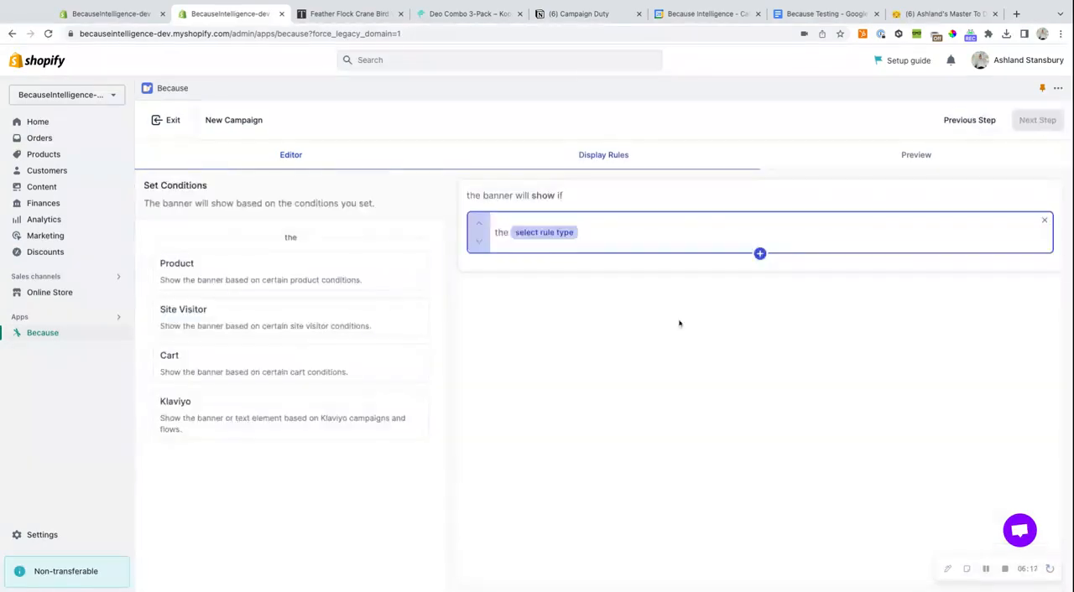
pyautogui.click(379, 20)
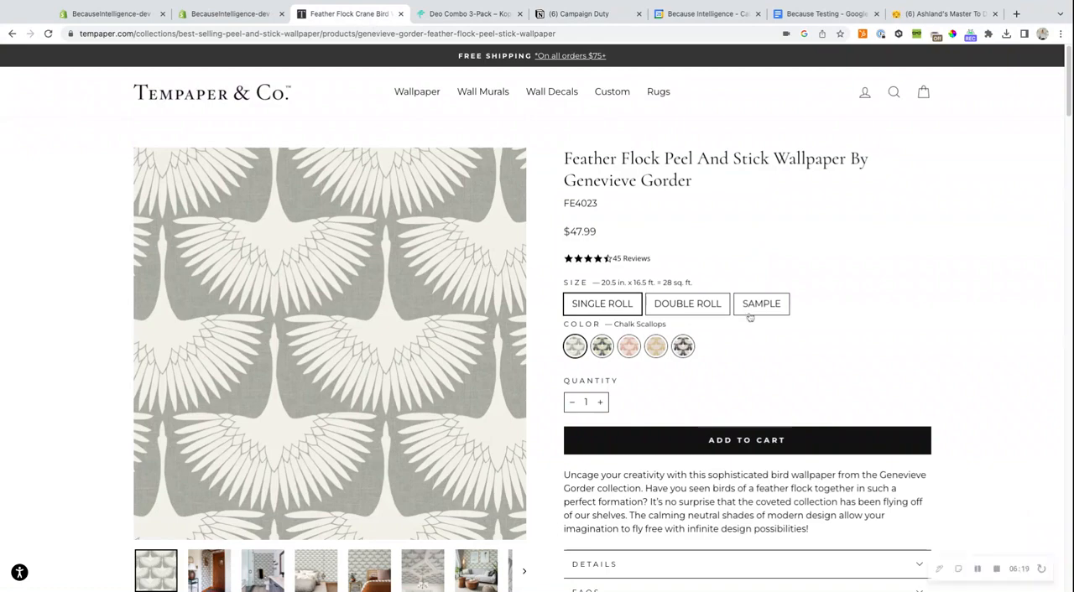
pyautogui.moveTo(417, 95)
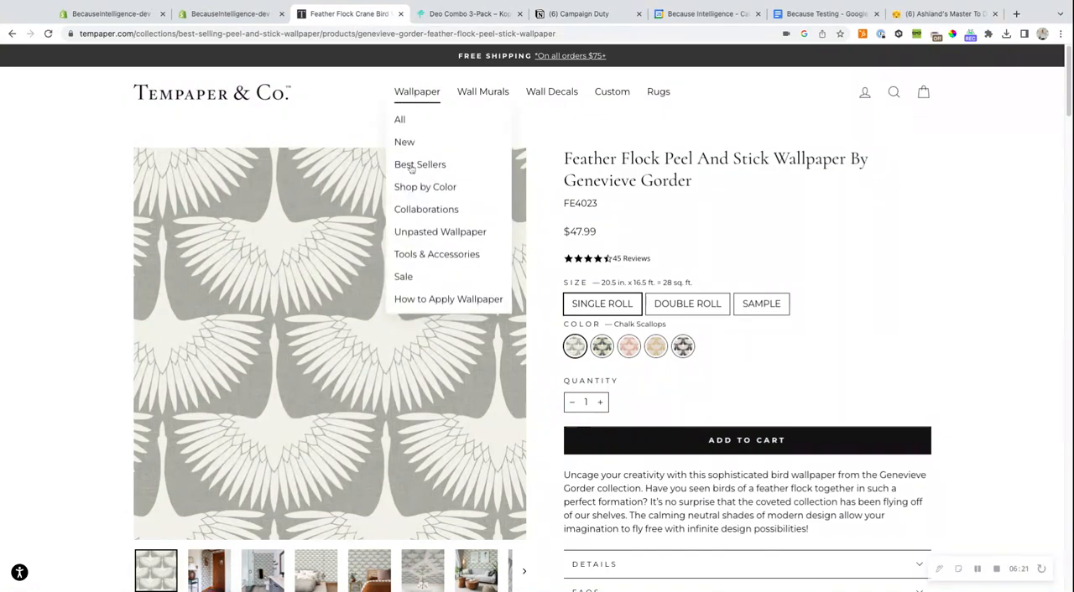
pyautogui.click(239, 13)
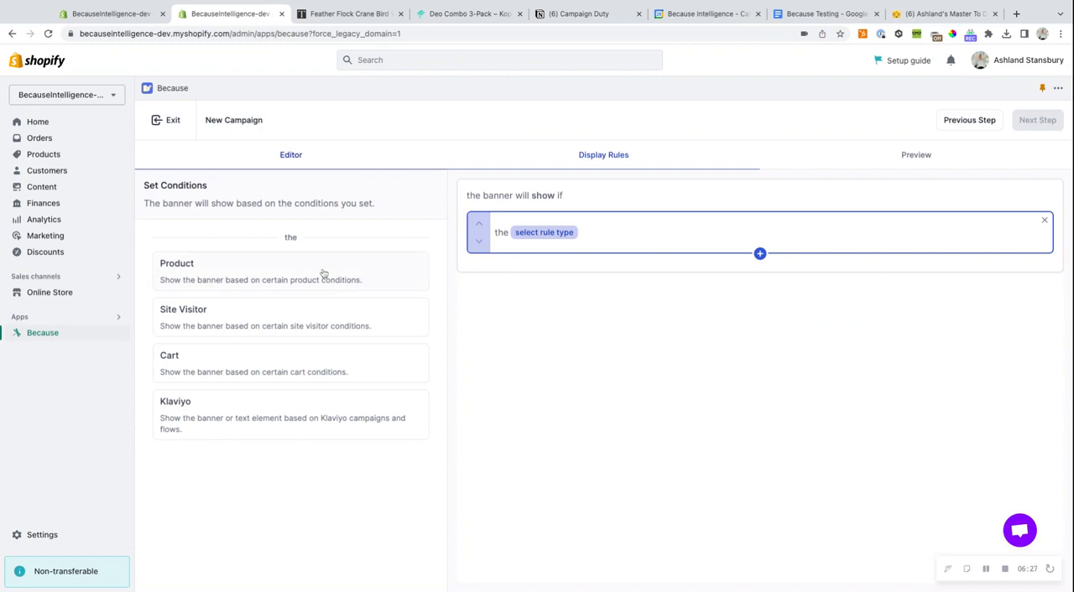
# - Set the banner's display rule to show when the product collection is Wallpaper
pyautogui.click(224, 276)
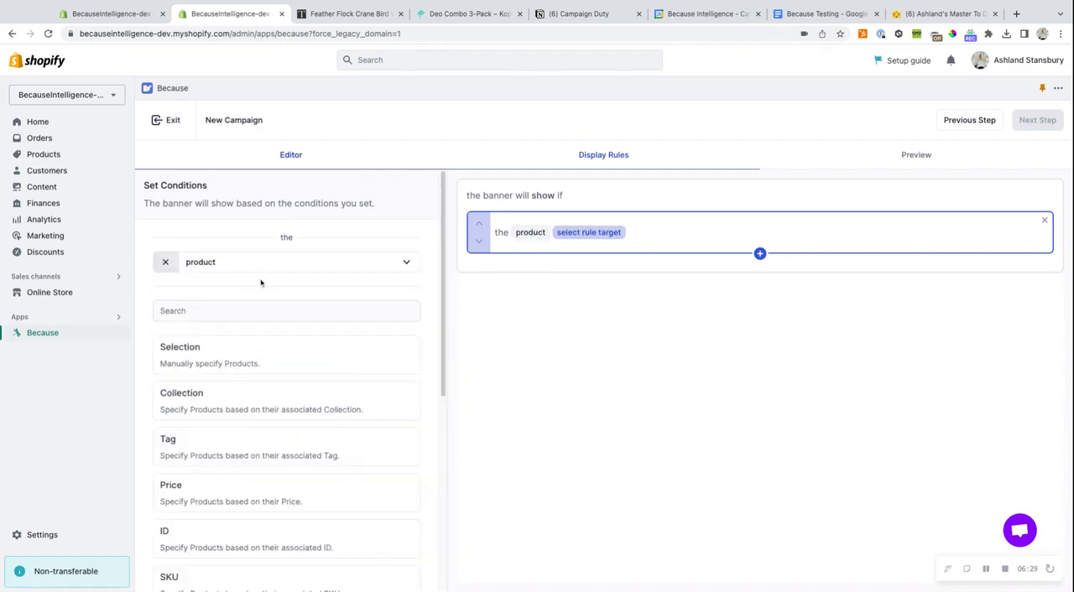
pyautogui.scroll(-1, 279, 287)
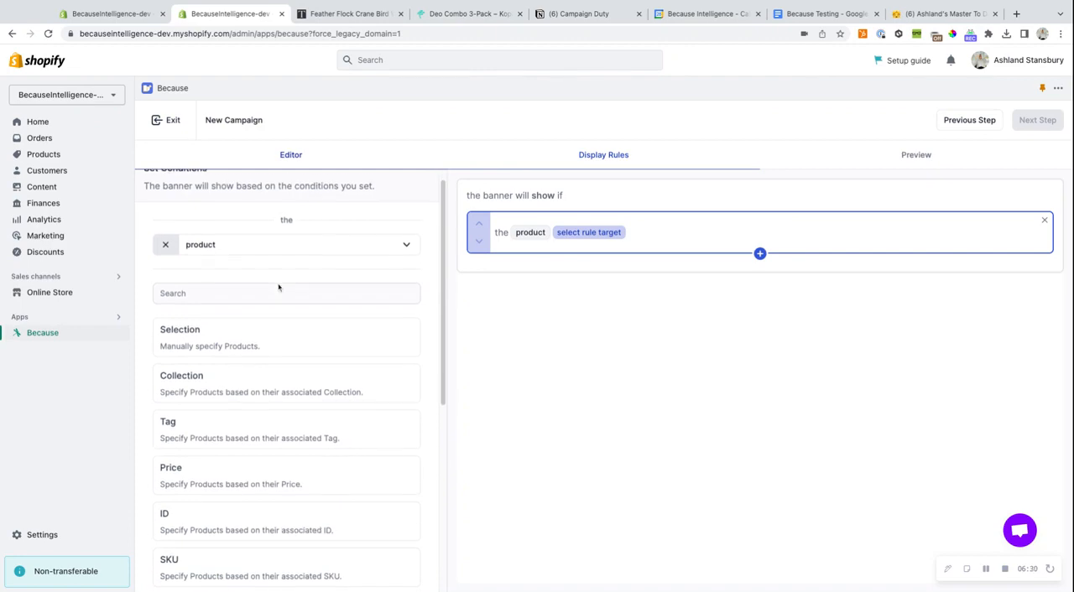
pyautogui.click(212, 370)
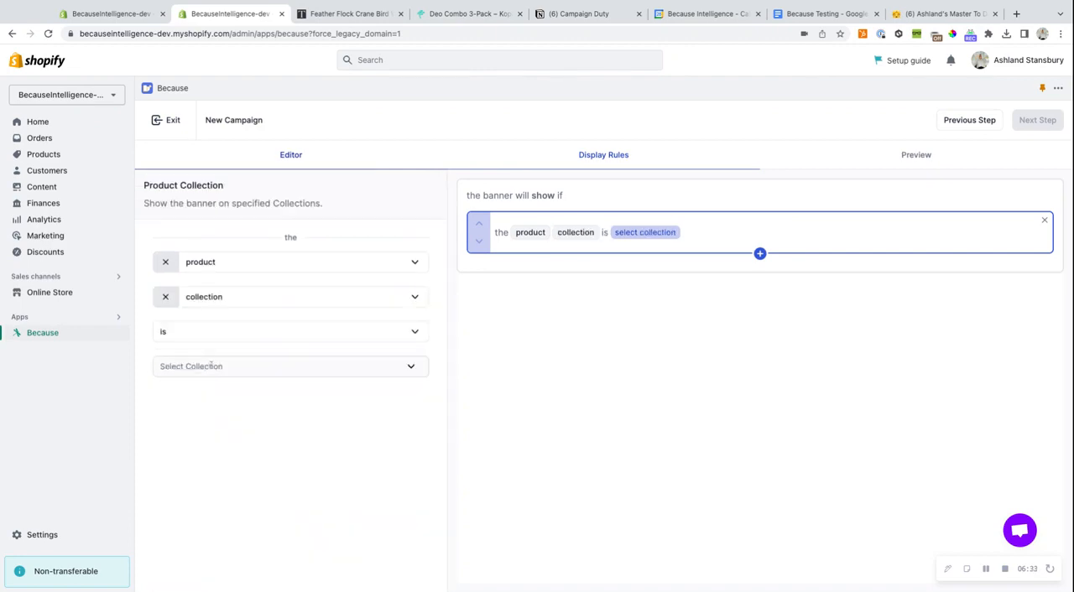
pyautogui.click(220, 366)
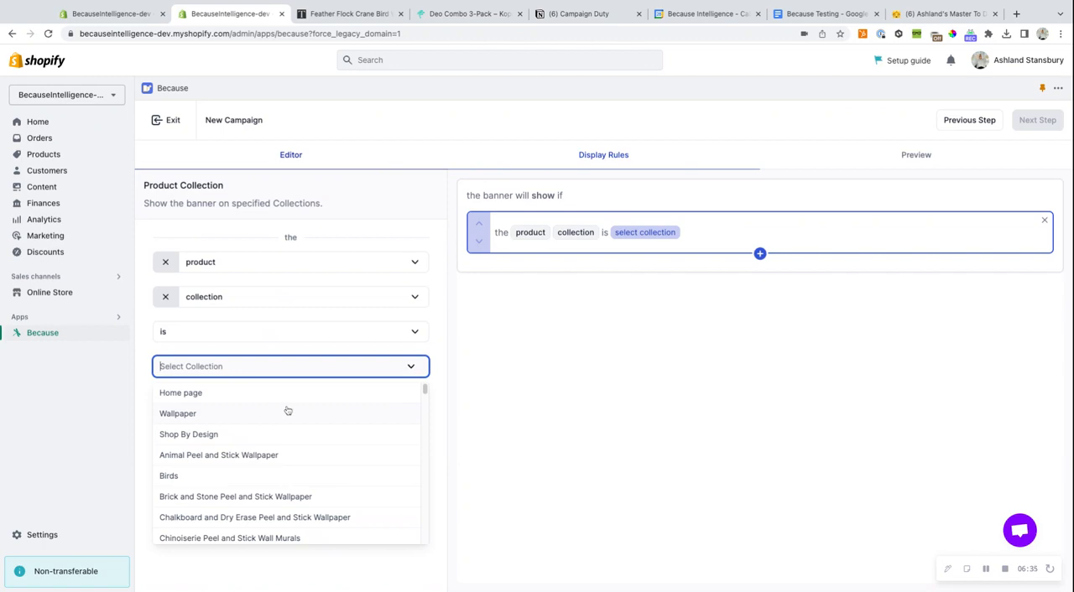
pyautogui.scroll(-1, 287, 410)
pyautogui.scroll(1, 229, 412)
pyautogui.write('WALL')
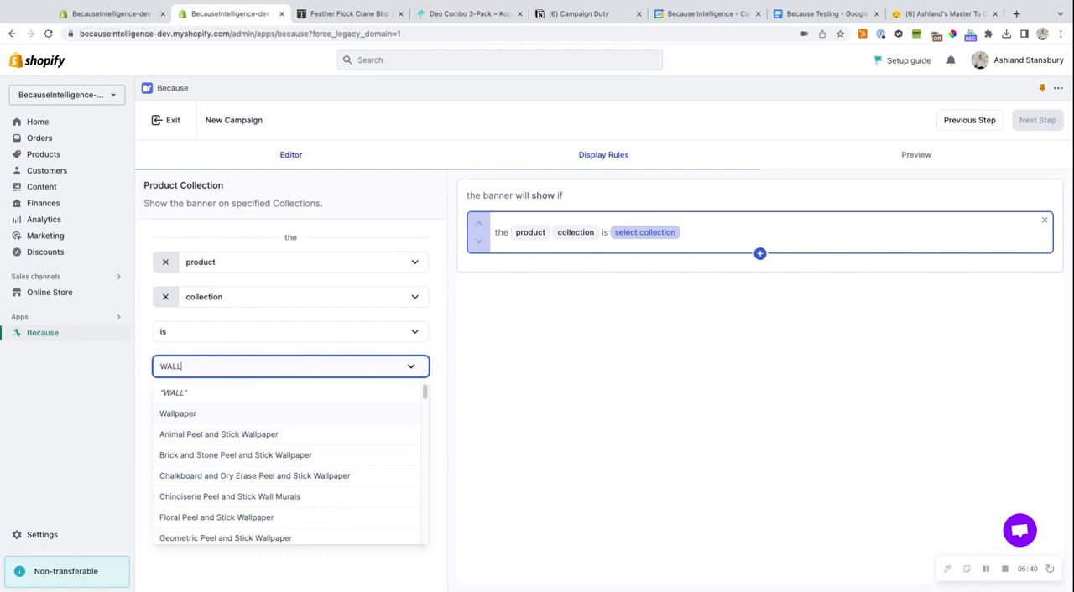
pyautogui.click(210, 414)
# - Browse the available collections and try adding a custom collection named Example to the rule, then remove it
pyautogui.scroll(-15, 309, 431)
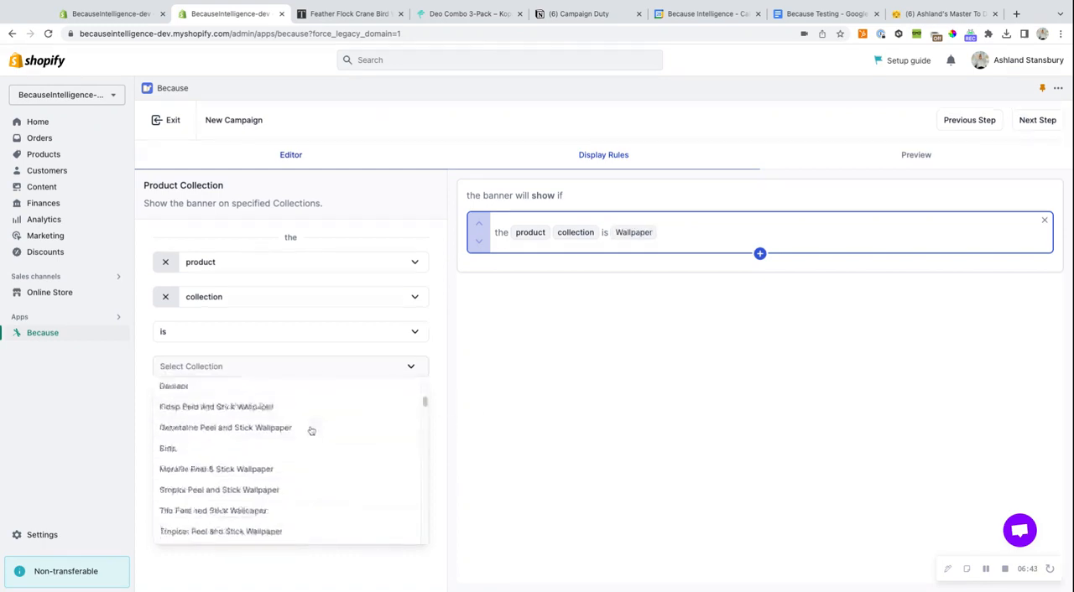
pyautogui.scroll(-10, 310, 432)
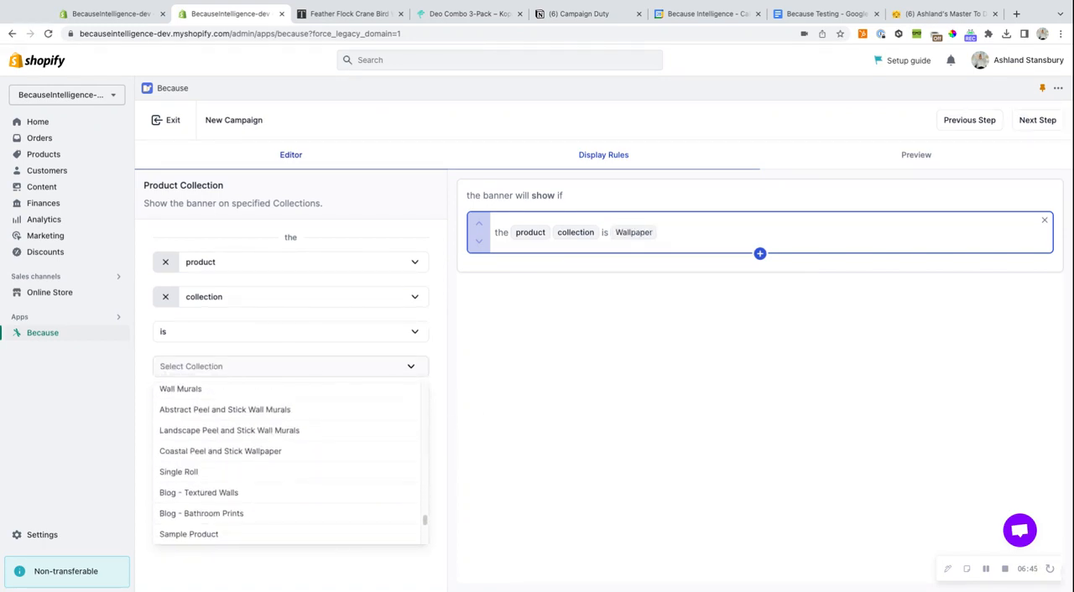
pyautogui.scroll(20, 290, 464)
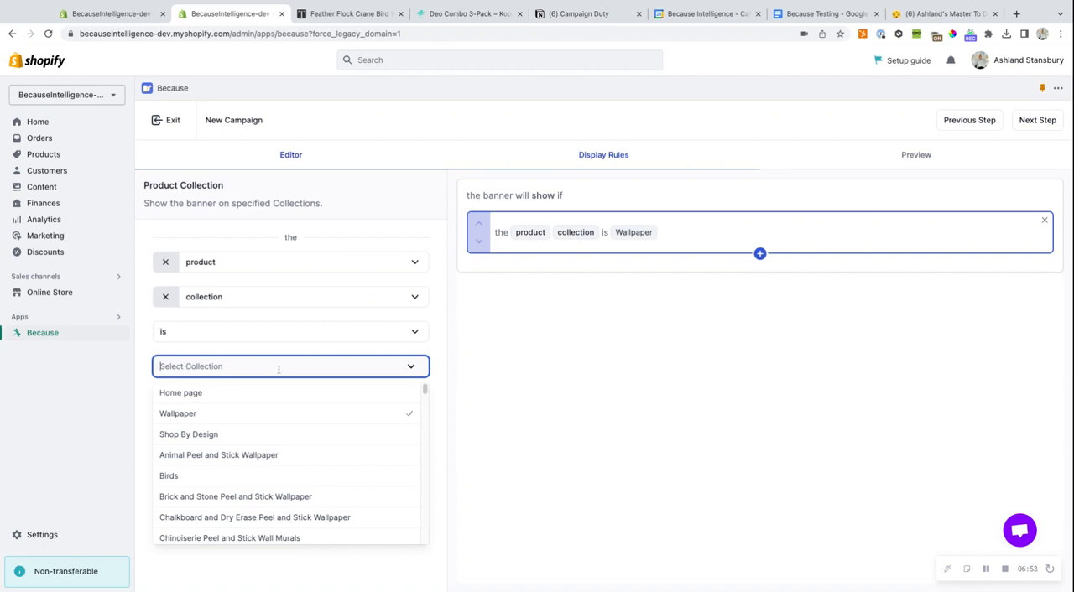
pyautogui.write('Example')
pyautogui.press('Return')
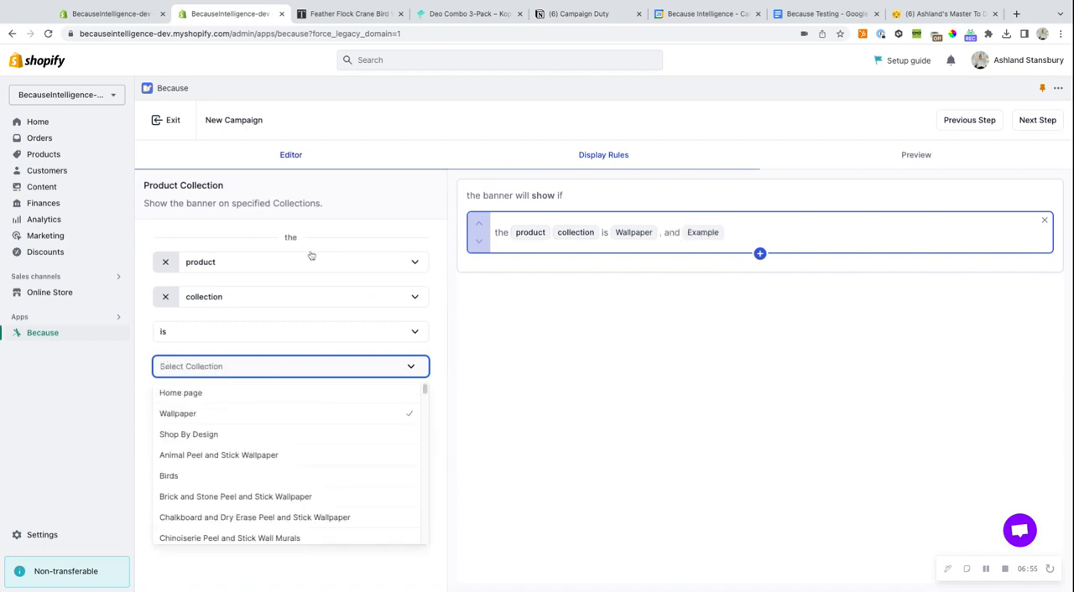
pyautogui.click(649, 373)
pyautogui.click(319, 399)
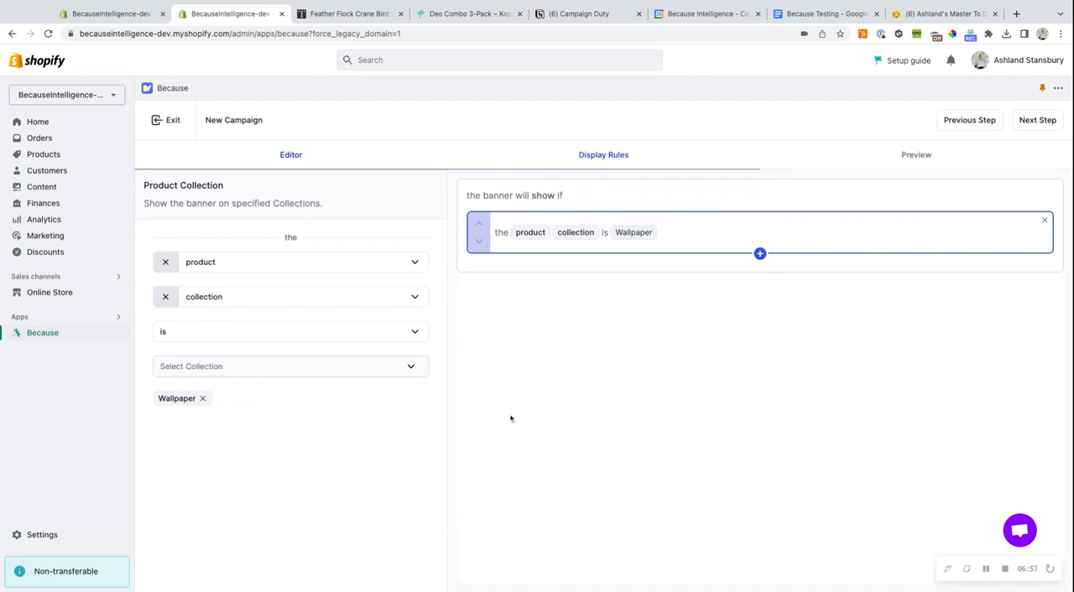
# - Try adding Animal Peel and Stick Wallpaper as a second collection in the display rule
pyautogui.click(284, 366)
pyautogui.click(211, 454)
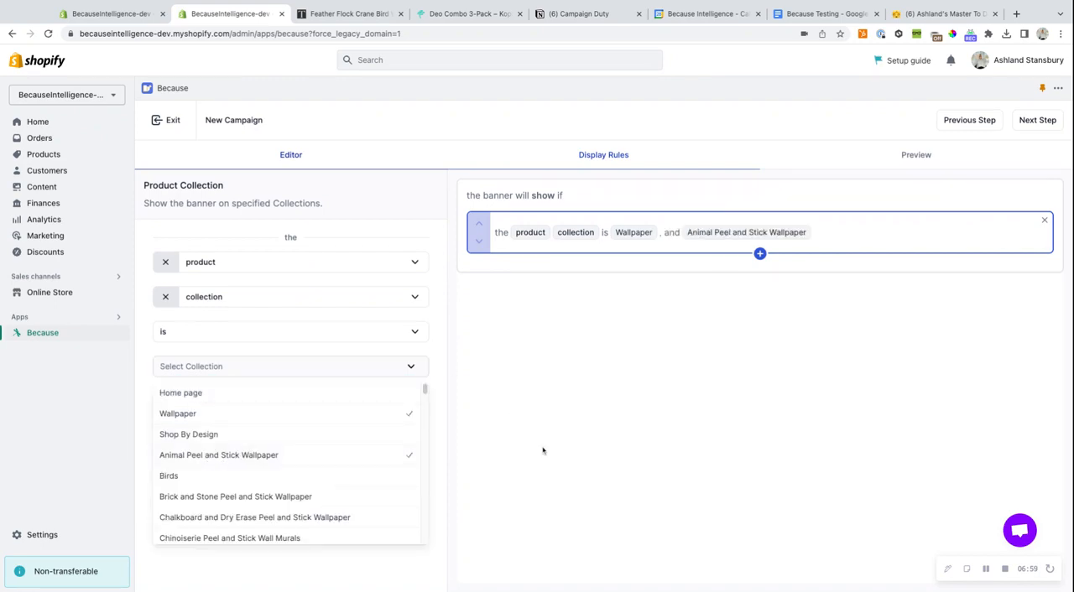
pyautogui.click(543, 445)
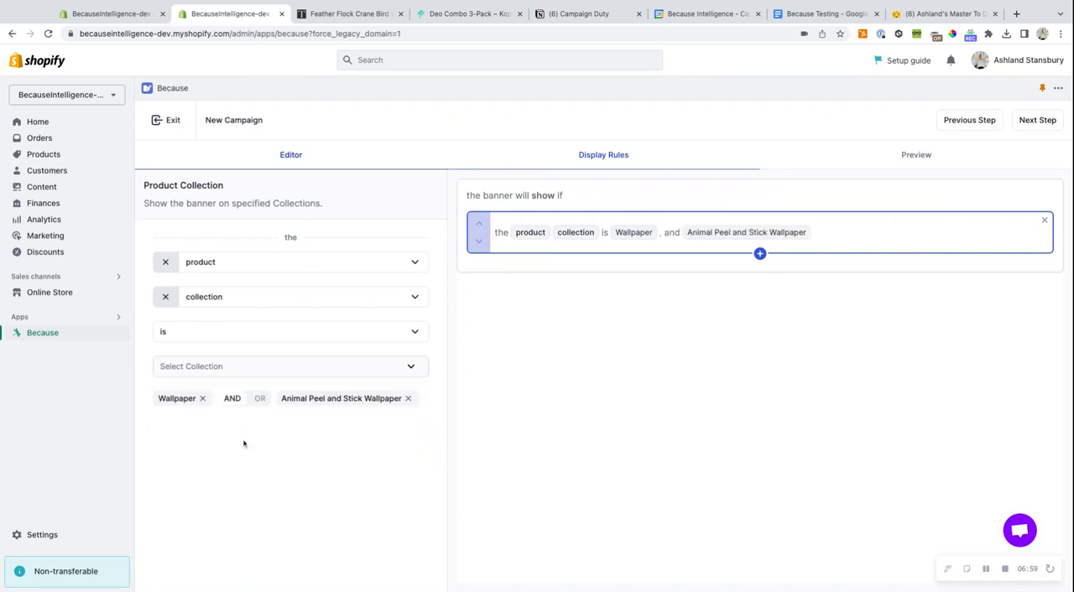
# - Try the OR and AND operators between the two collections, then remove Animal Peel and Stick Wallpaper from the rule
pyautogui.click(260, 399)
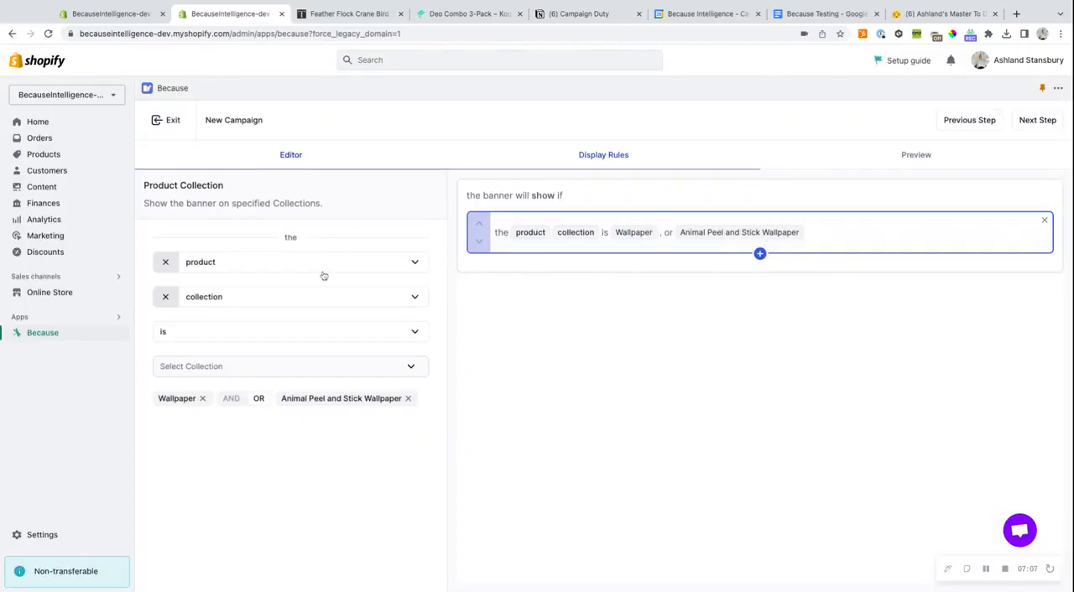
pyautogui.click(231, 399)
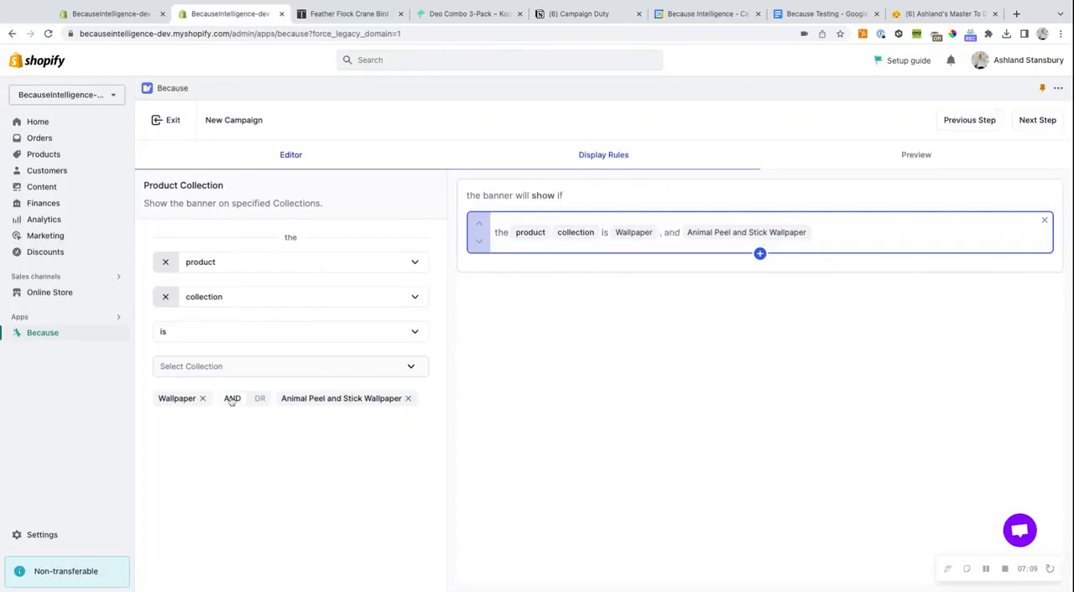
pyautogui.click(259, 399)
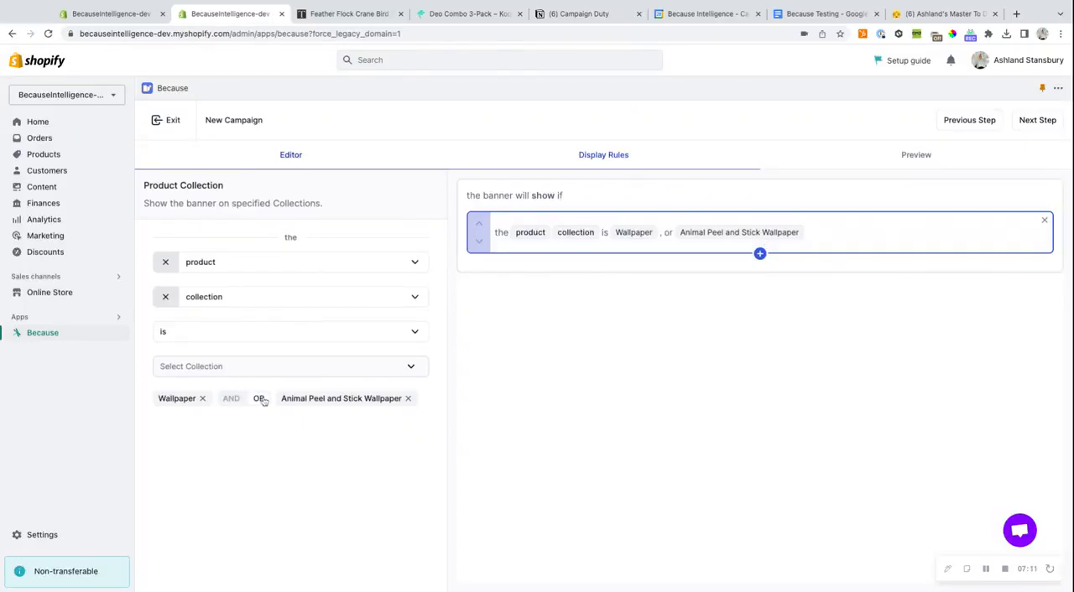
pyautogui.click(409, 399)
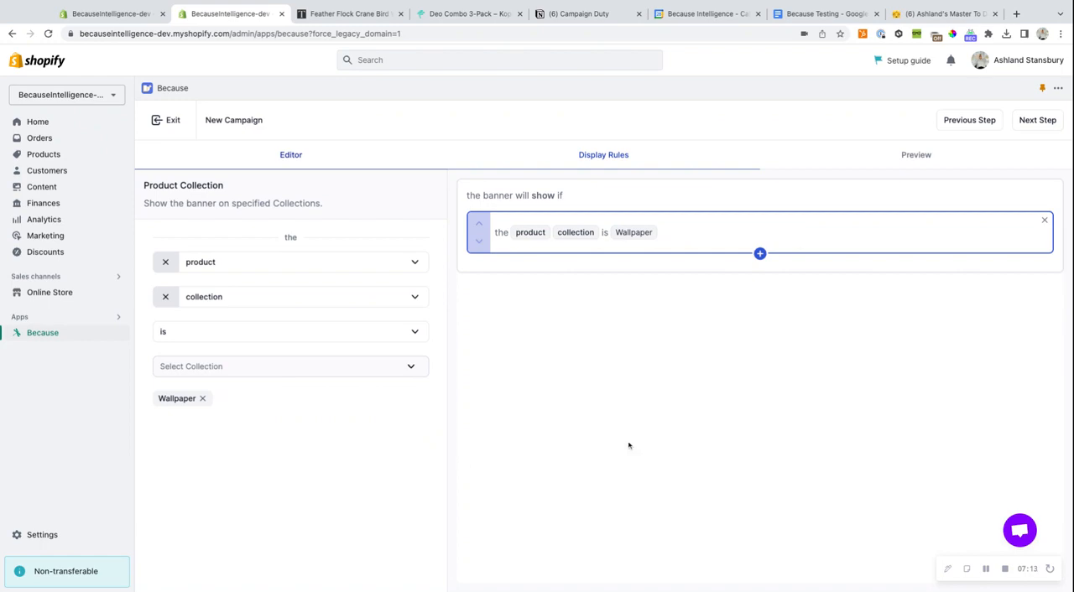
# - Continue to the campaign's preview stage and review the banner position options, keeping Above Add to Cart Button
pyautogui.click(1059, 121)
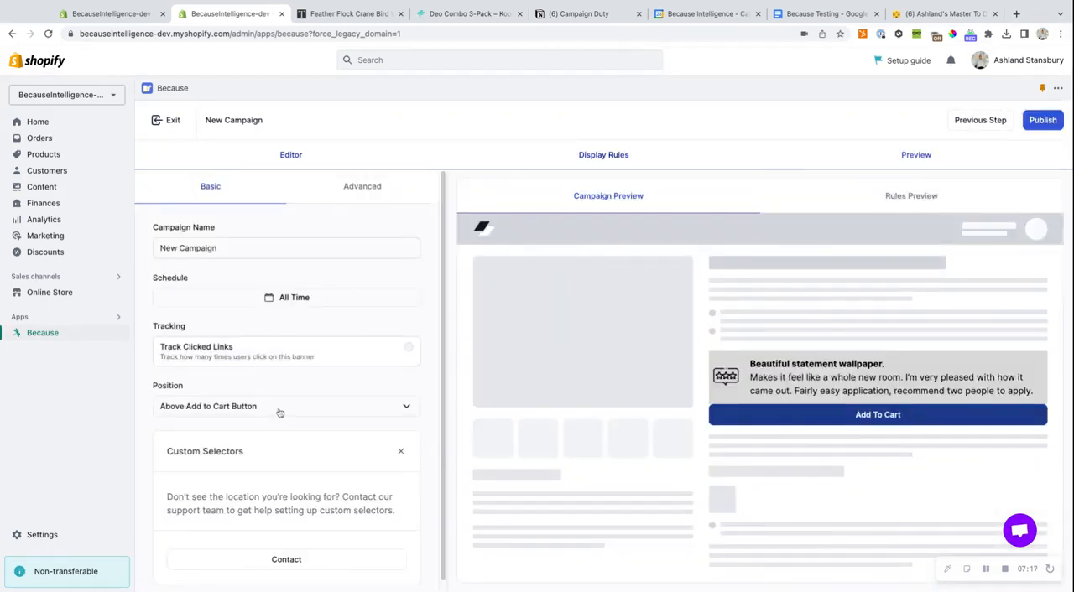
pyautogui.scroll(-1, 263, 408)
pyautogui.click(257, 397)
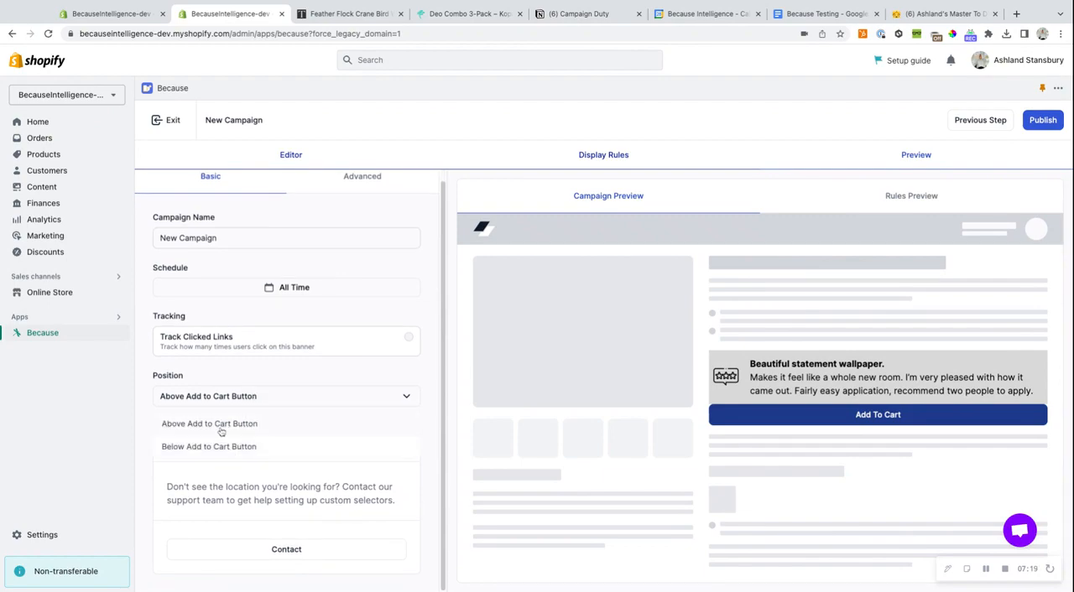
pyautogui.click(238, 401)
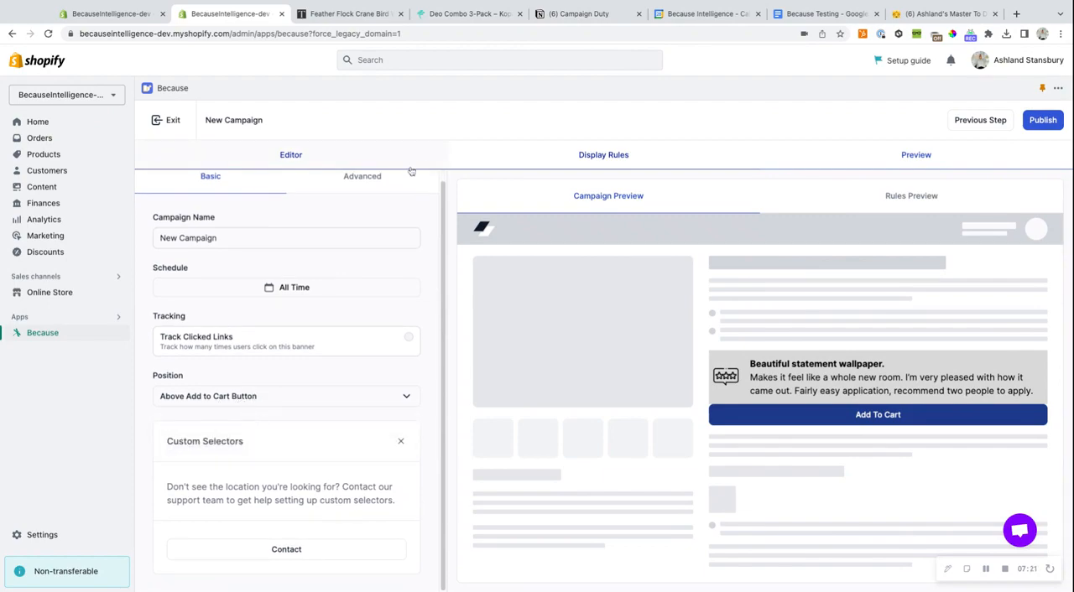
# - Start a blank custom selector in the campaign's advanced settings, then open and close the support chat
pyautogui.click(390, 188)
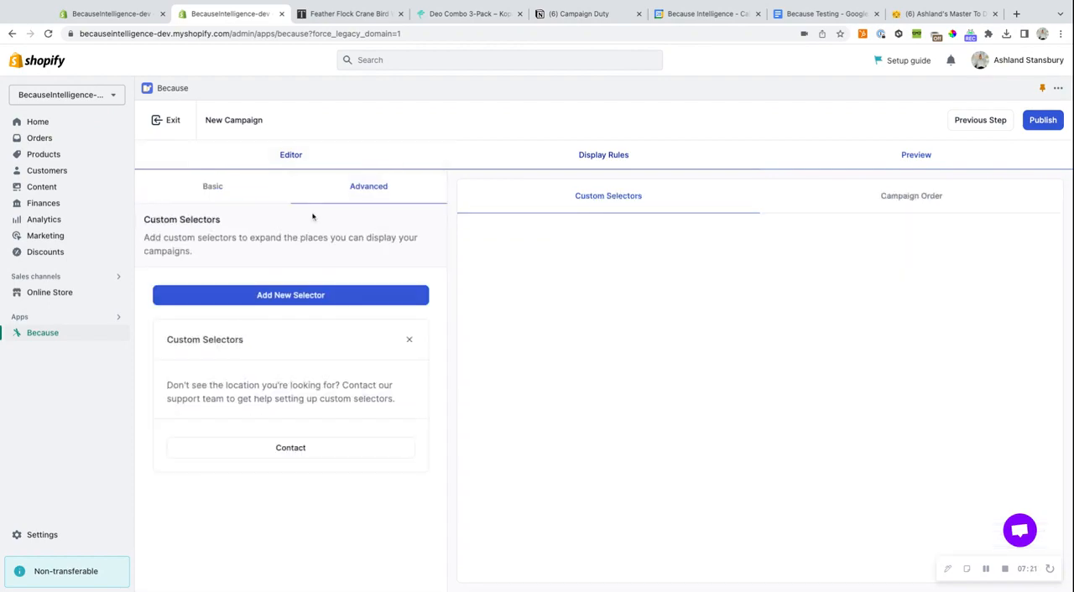
pyautogui.click(288, 295)
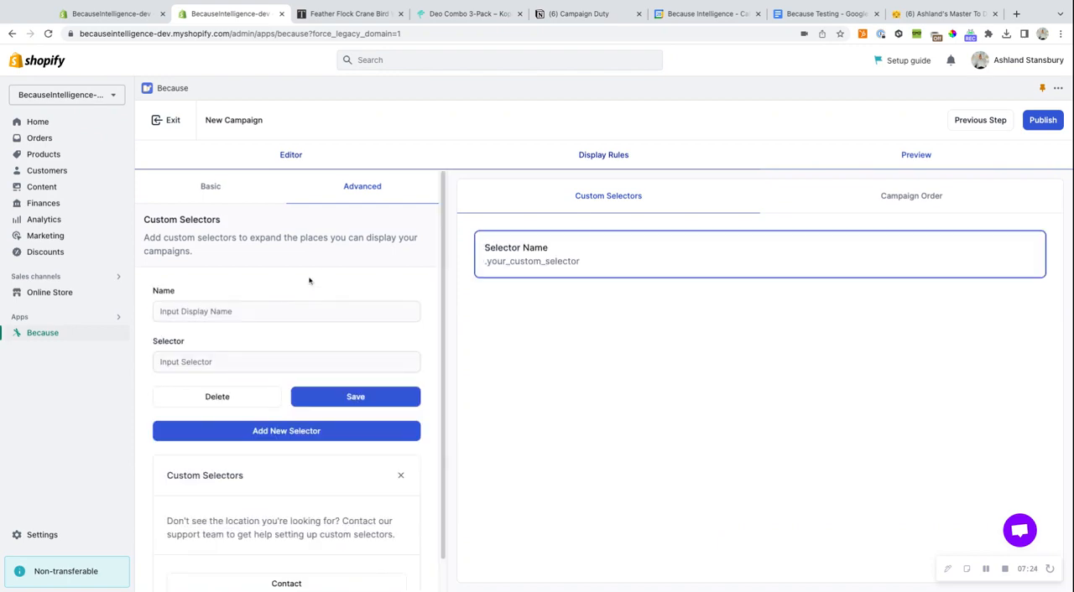
pyautogui.click(1025, 536)
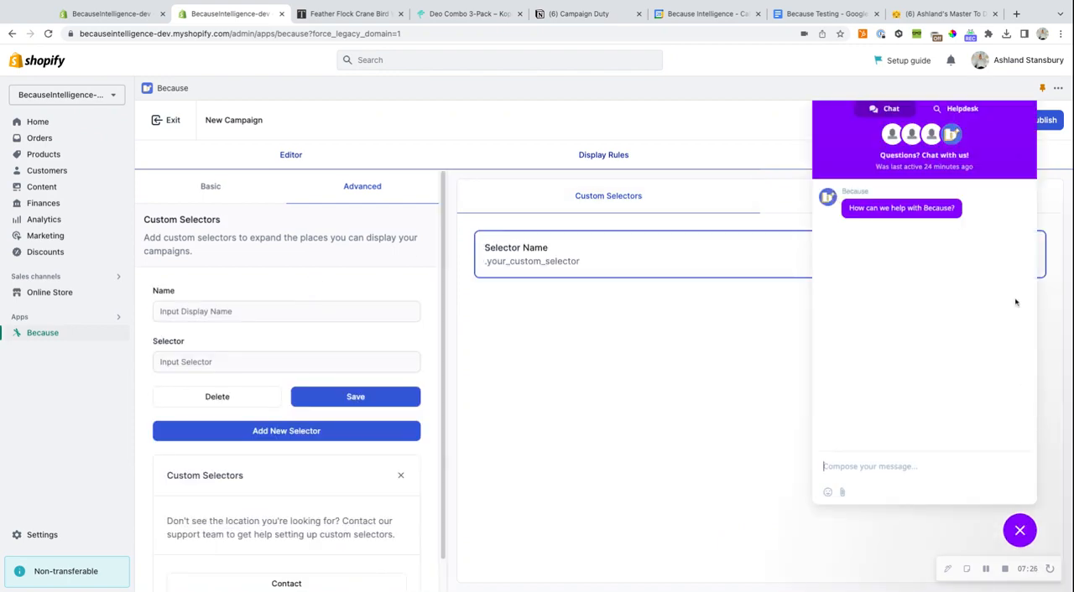
pyautogui.click(1022, 532)
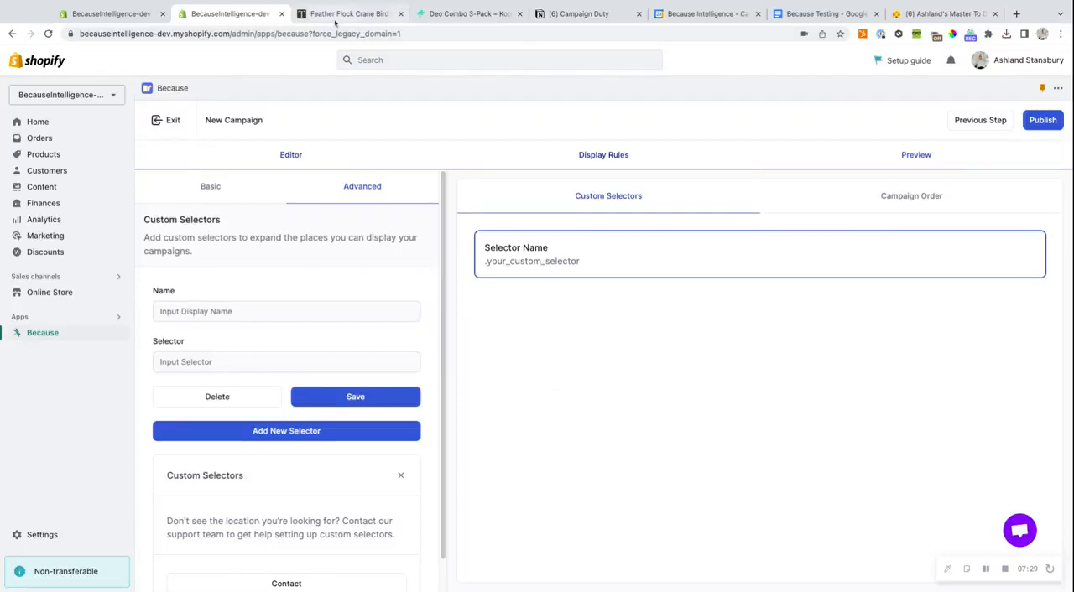
# - Switch to the Tempaper Feather Flock product page and highlight the size and color area as a possible banner location
pyautogui.click(338, 17)
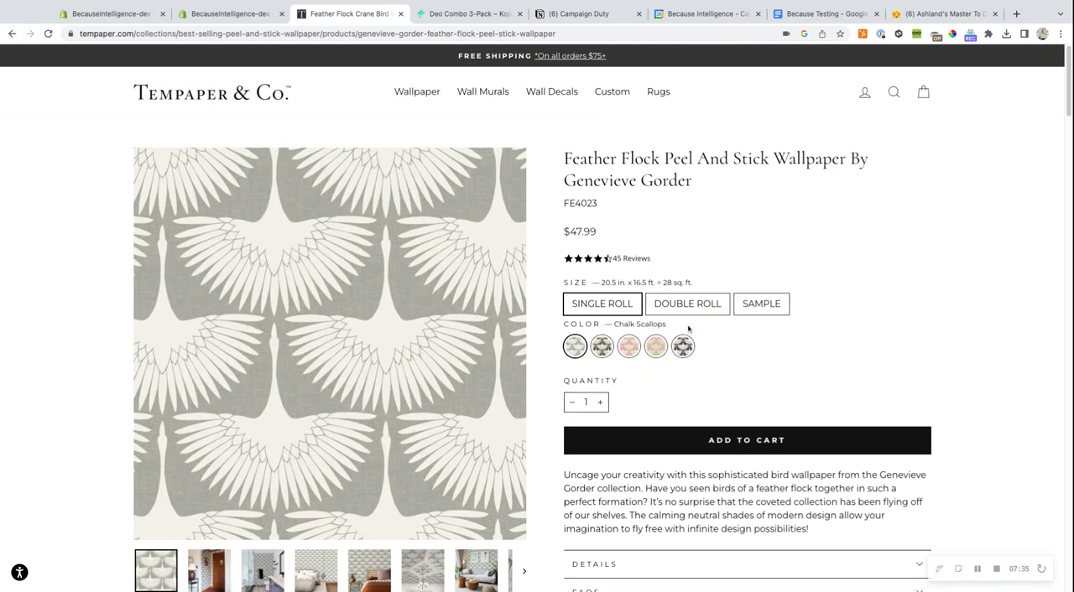
pyautogui.moveTo(563, 283)
pyautogui.mouseDown()
pyautogui.moveTo(667, 283)
pyautogui.moveTo(671, 326)
pyautogui.mouseUp()
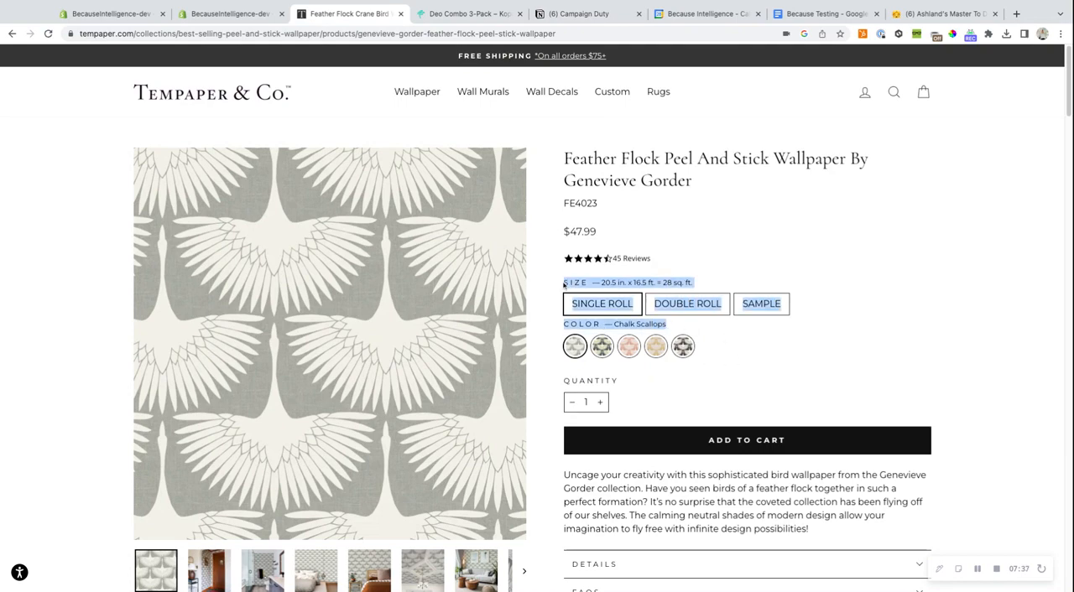
pyautogui.click(796, 359)
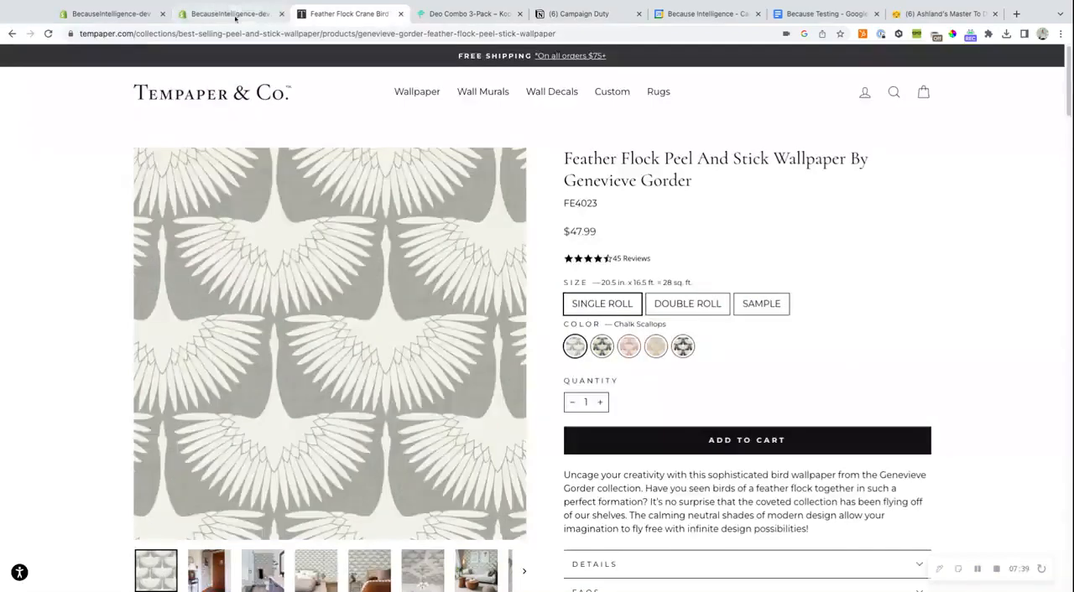
# - Return to the Because campaign's basic settings and check the available banner positions again without changing the selection
pyautogui.click(244, 13)
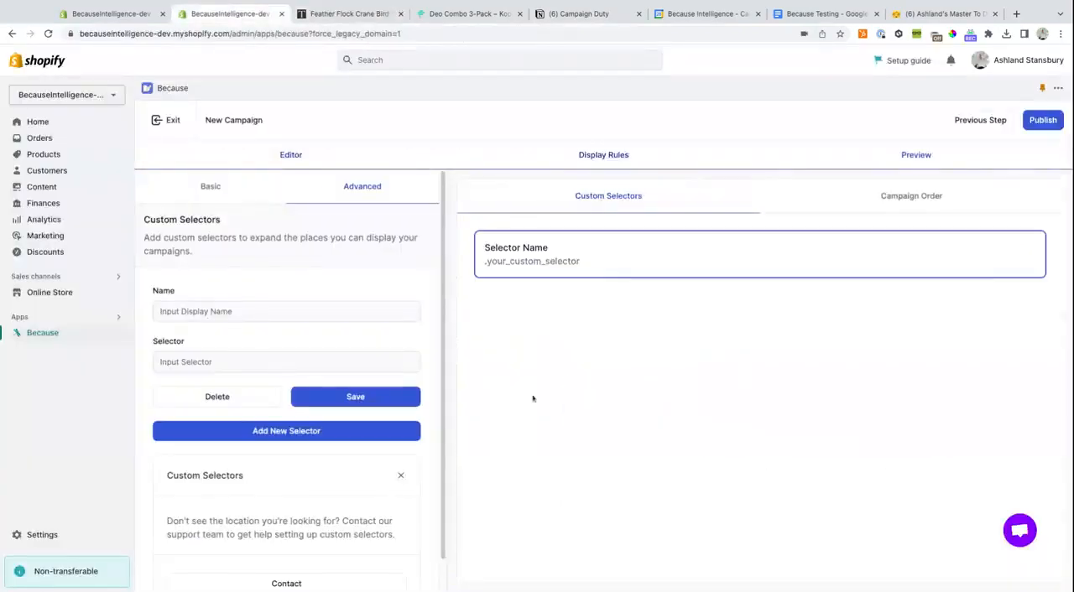
pyautogui.click(212, 186)
pyautogui.click(226, 408)
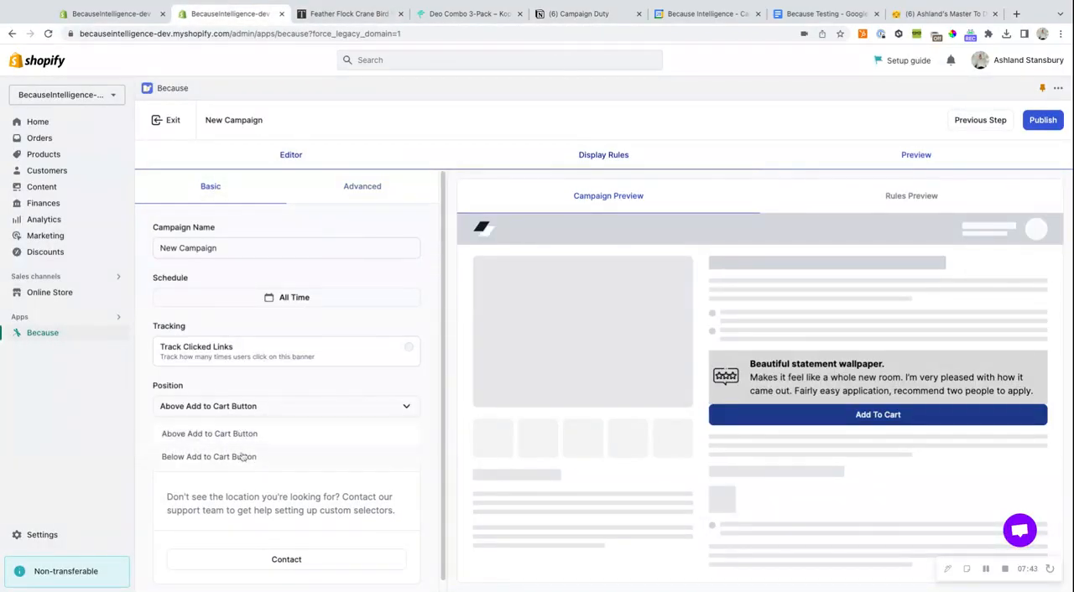
pyautogui.click(342, 384)
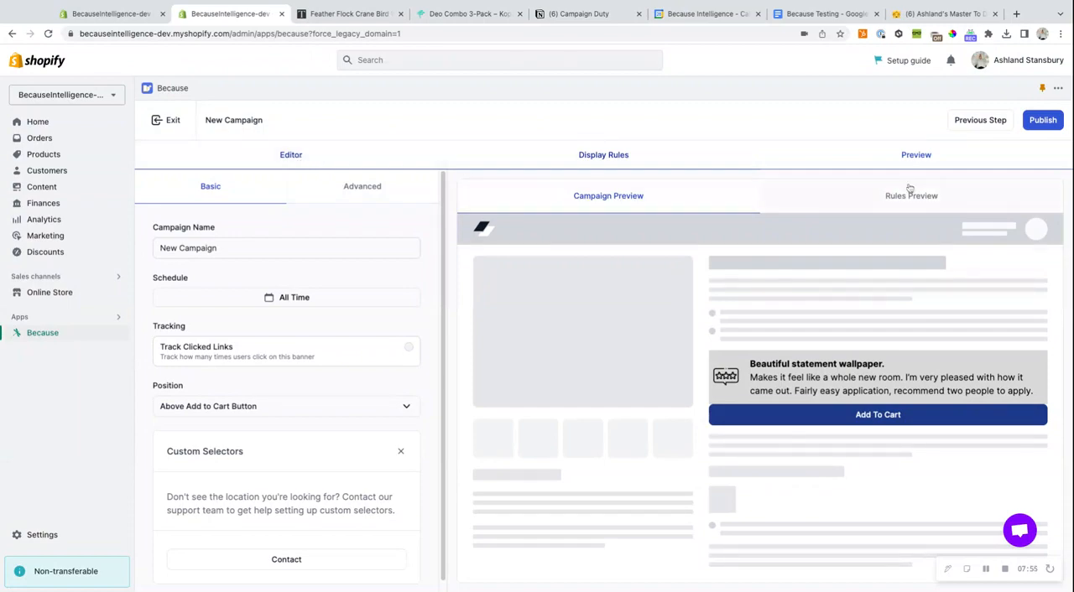
# - Go back to the banner editor, open Preview Mode to view its product page URL field, and close it
pyautogui.click(959, 125)
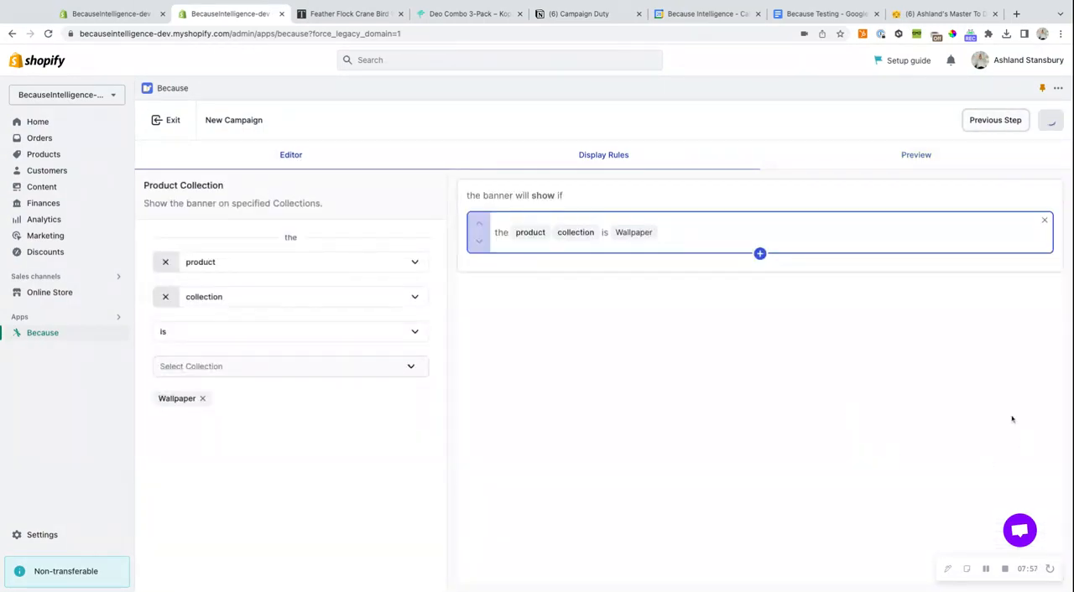
pyautogui.click(977, 121)
pyautogui.click(1015, 561)
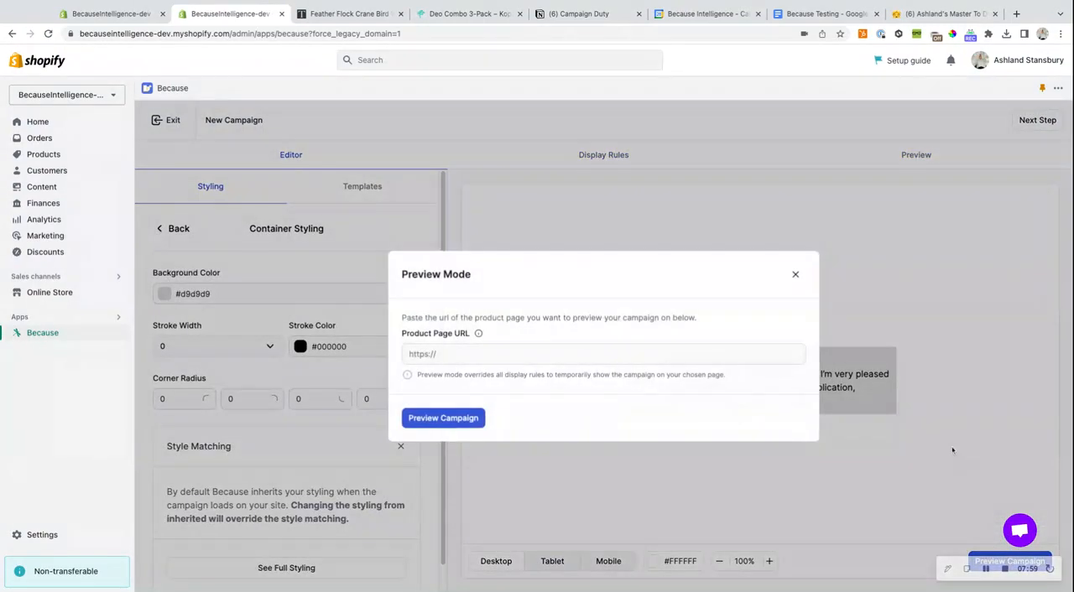
pyautogui.click(474, 359)
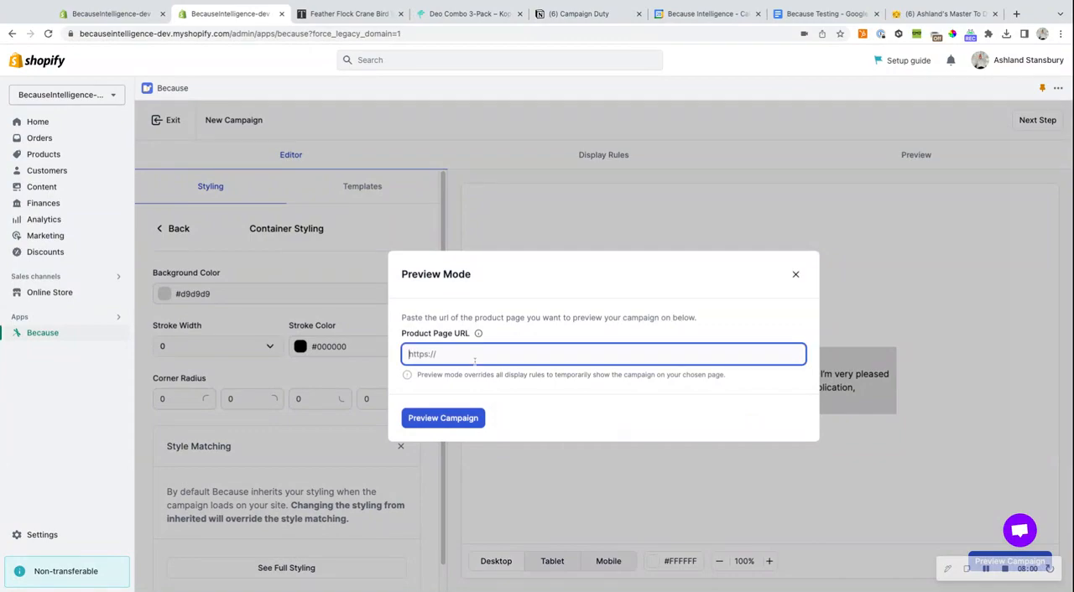
pyautogui.click(796, 275)
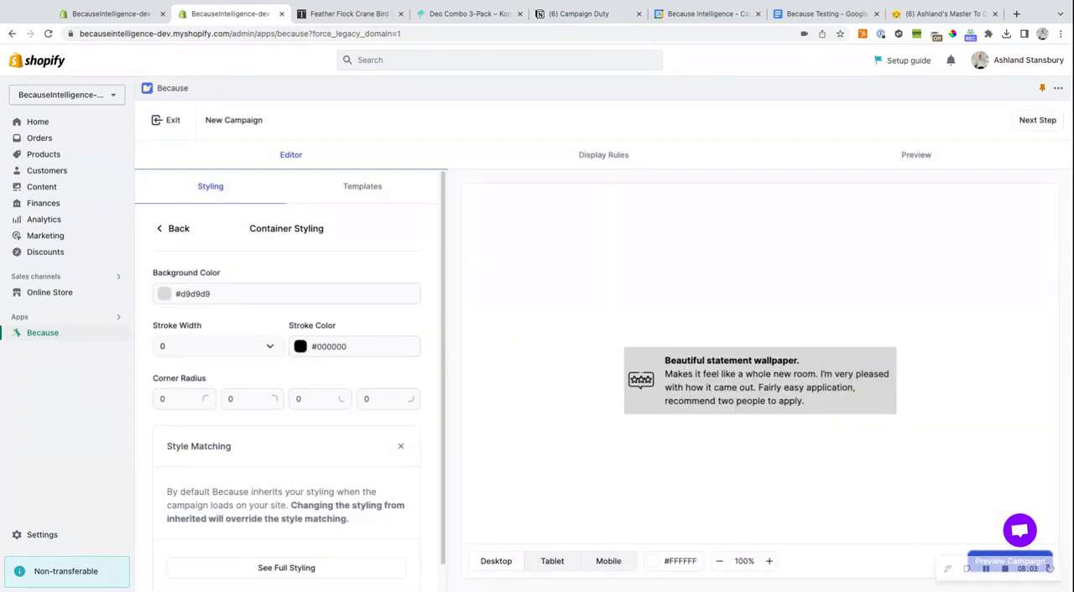